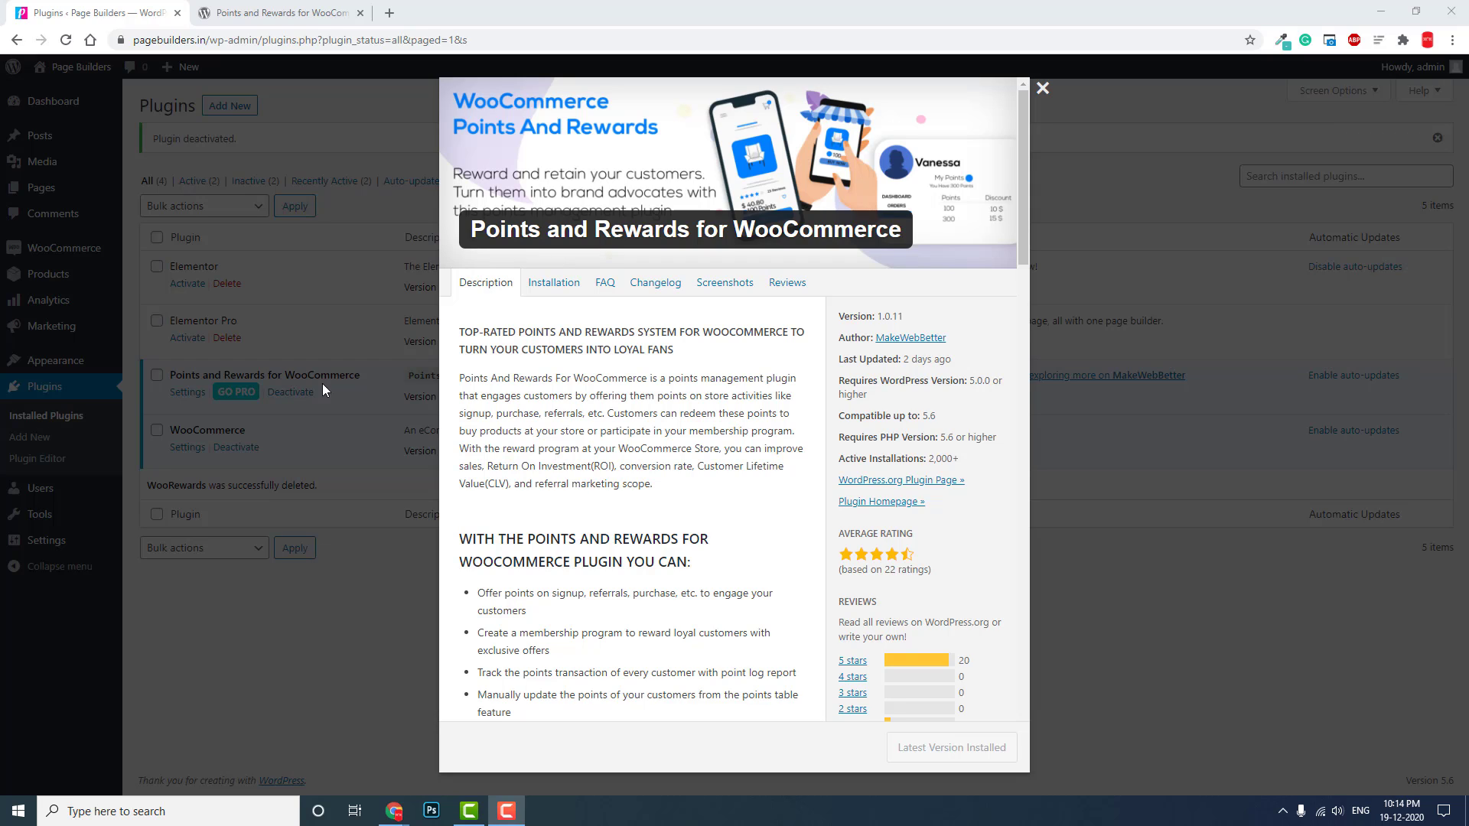
scroll(626, 408, down, 2)
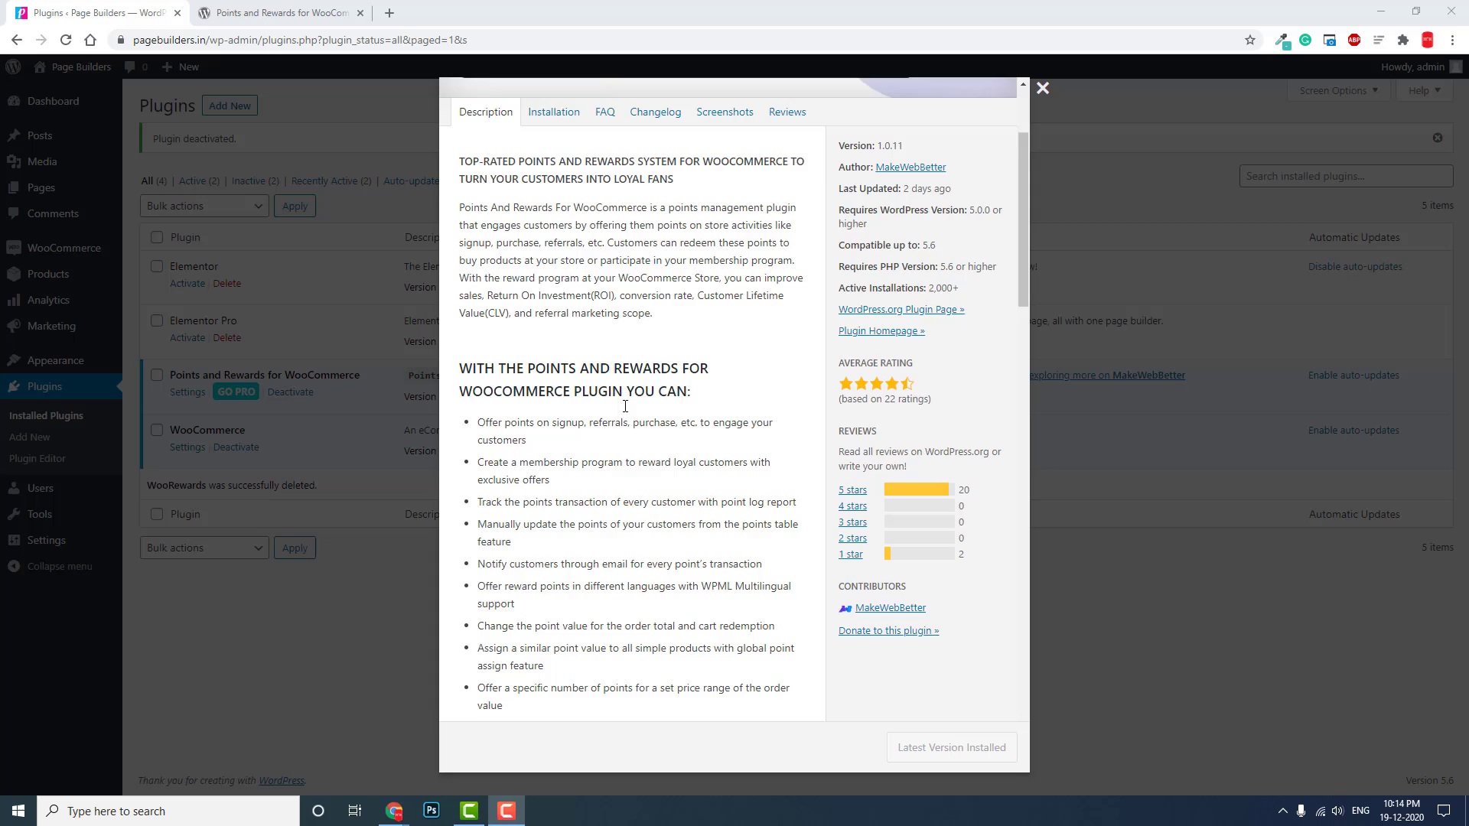
scroll(625, 407, down, 1)
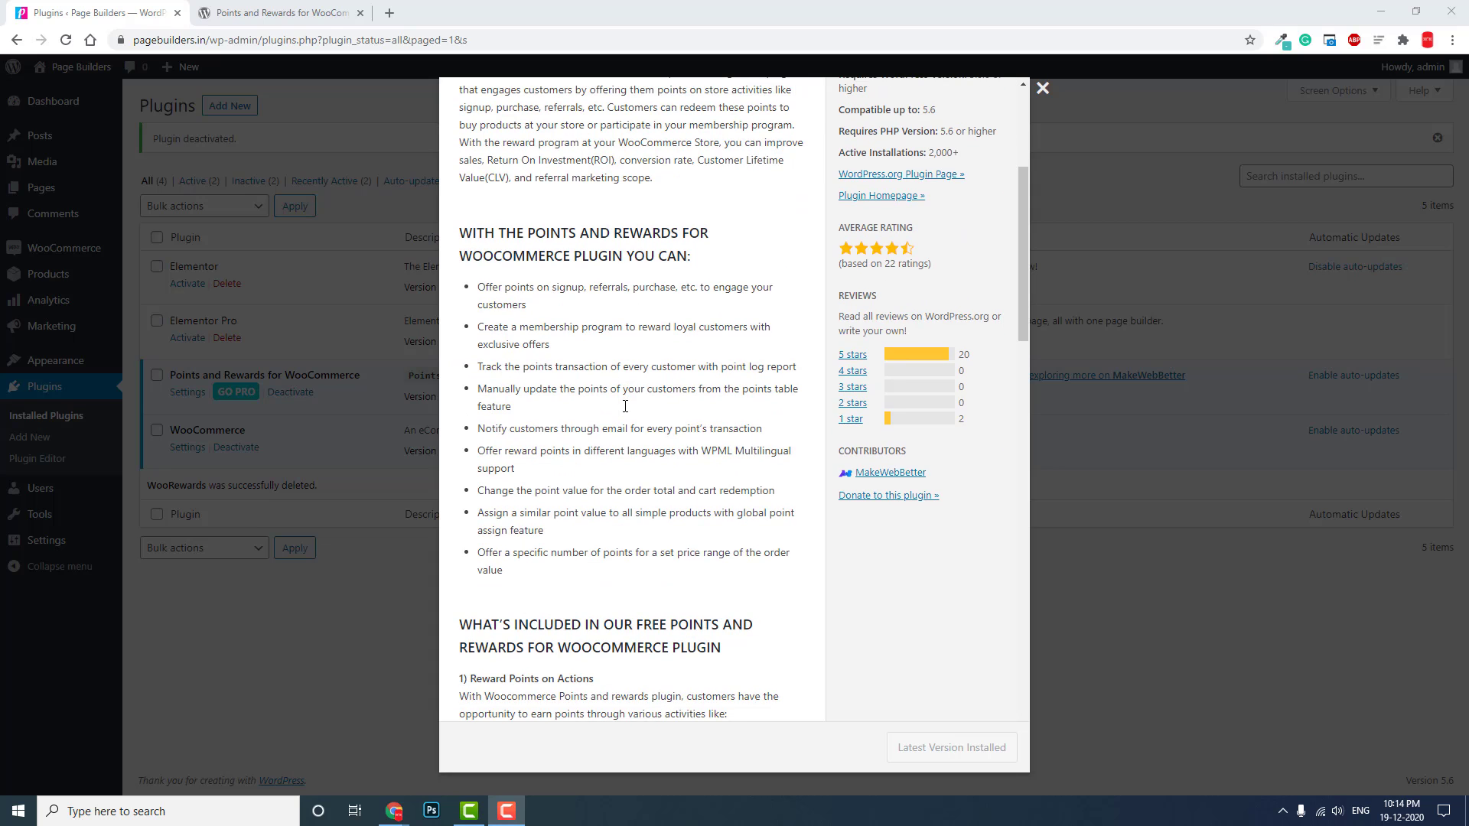
scroll(626, 406, down, 1)
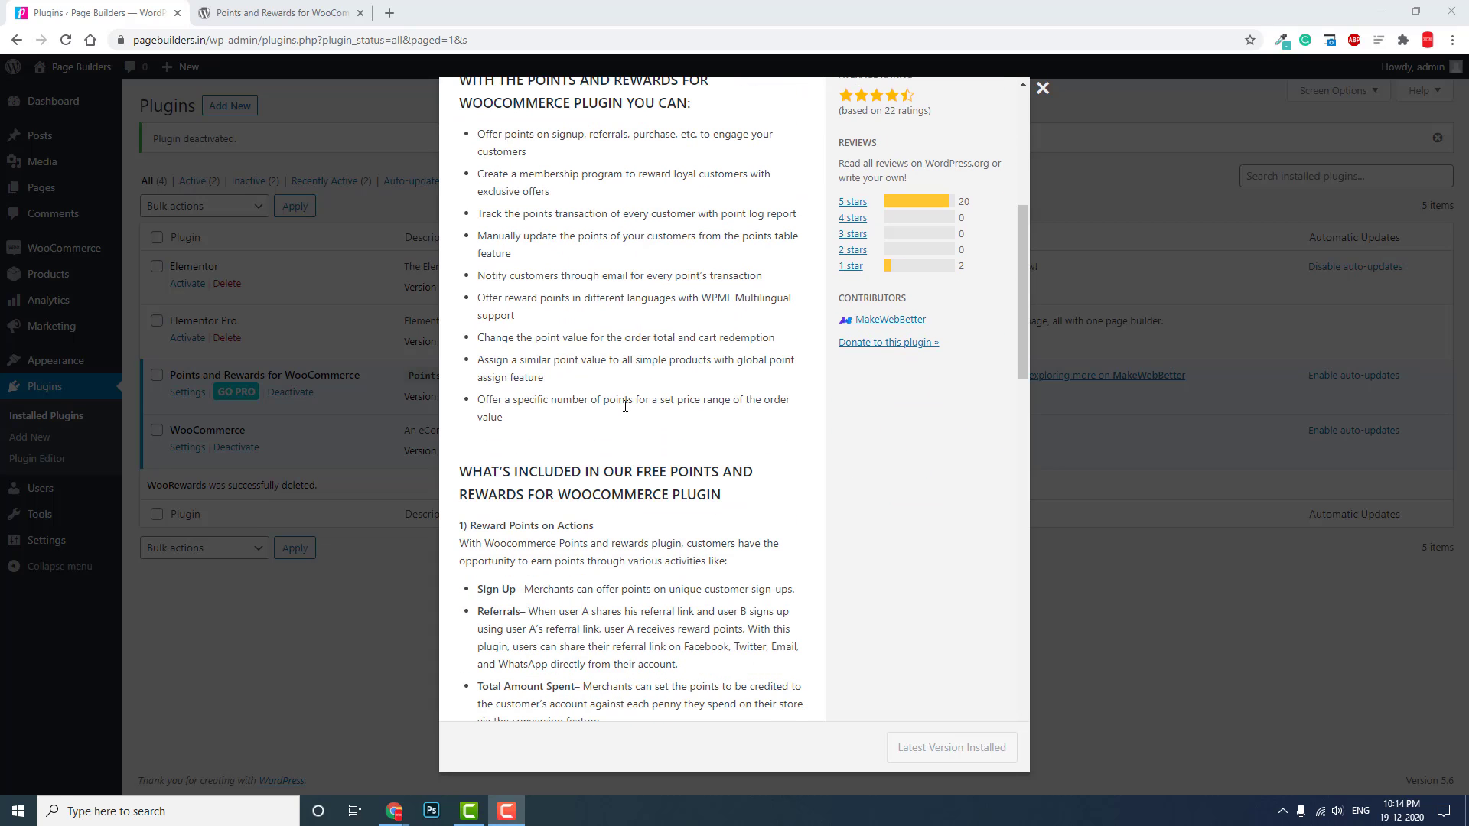
scroll(625, 406, down, 2)
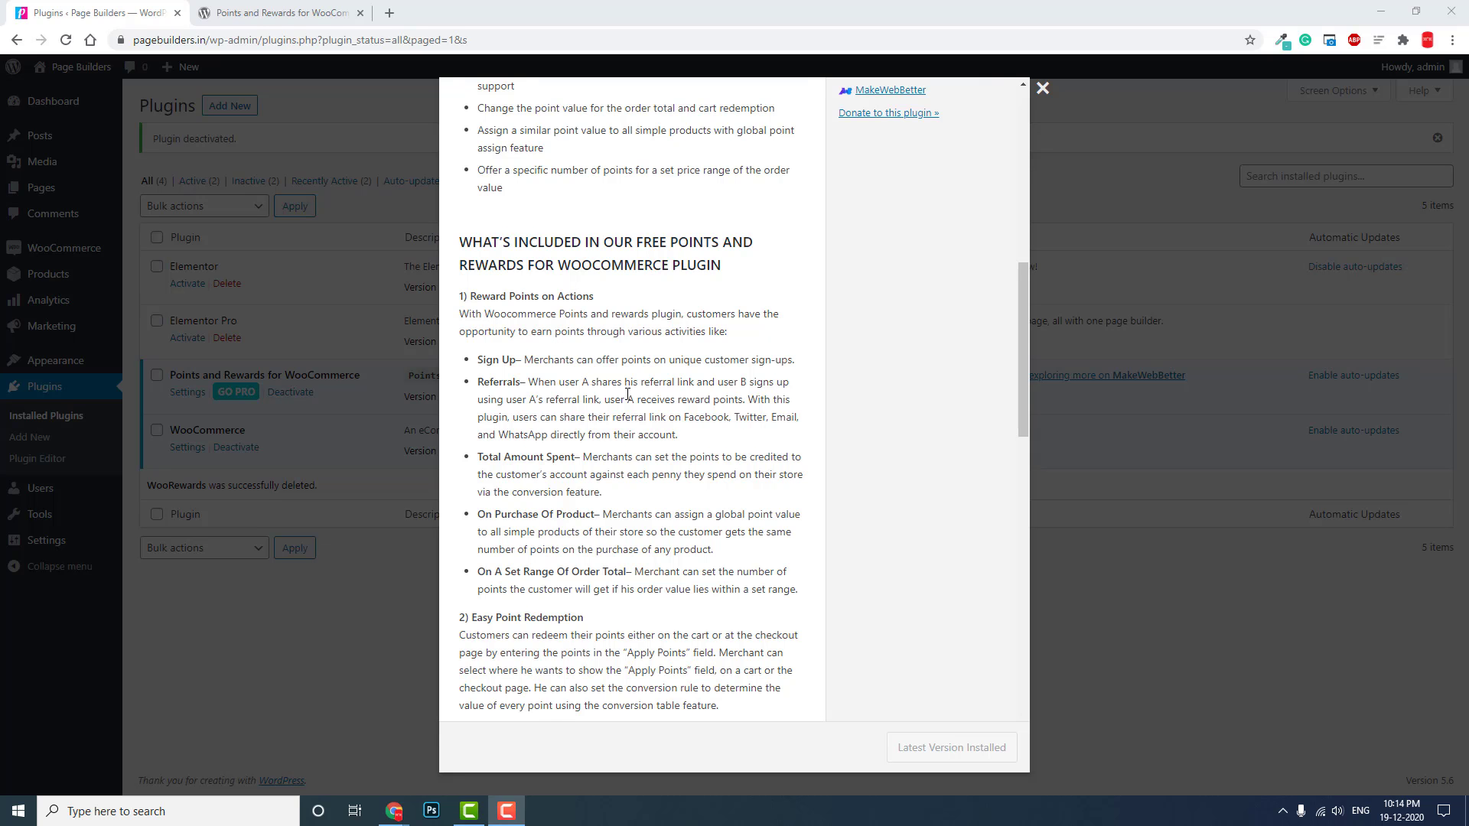
scroll(626, 397, up, 3)
scroll(627, 392, up, 2)
scroll(628, 387, up, 2)
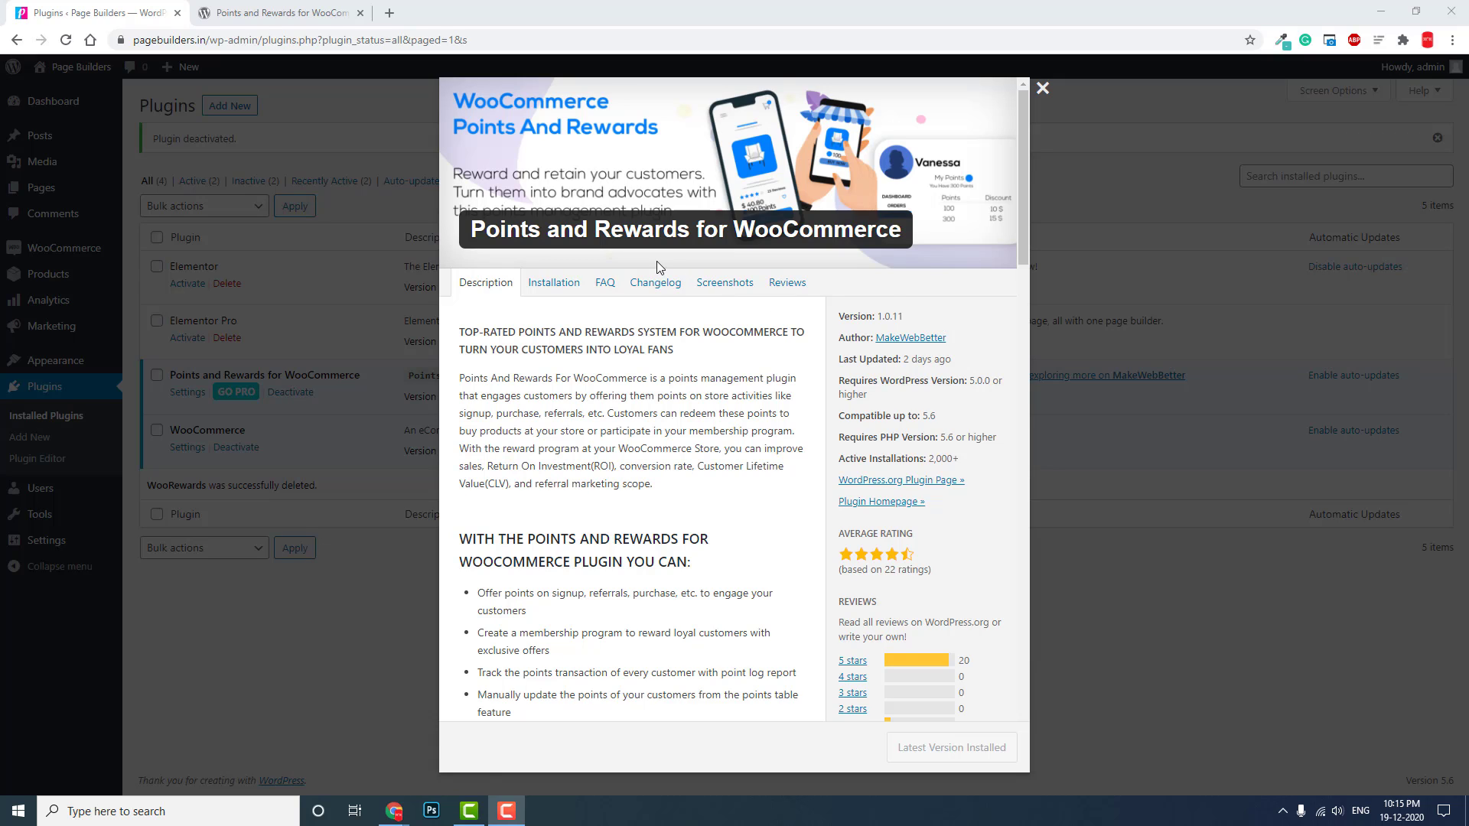
scroll(656, 265, down, 2)
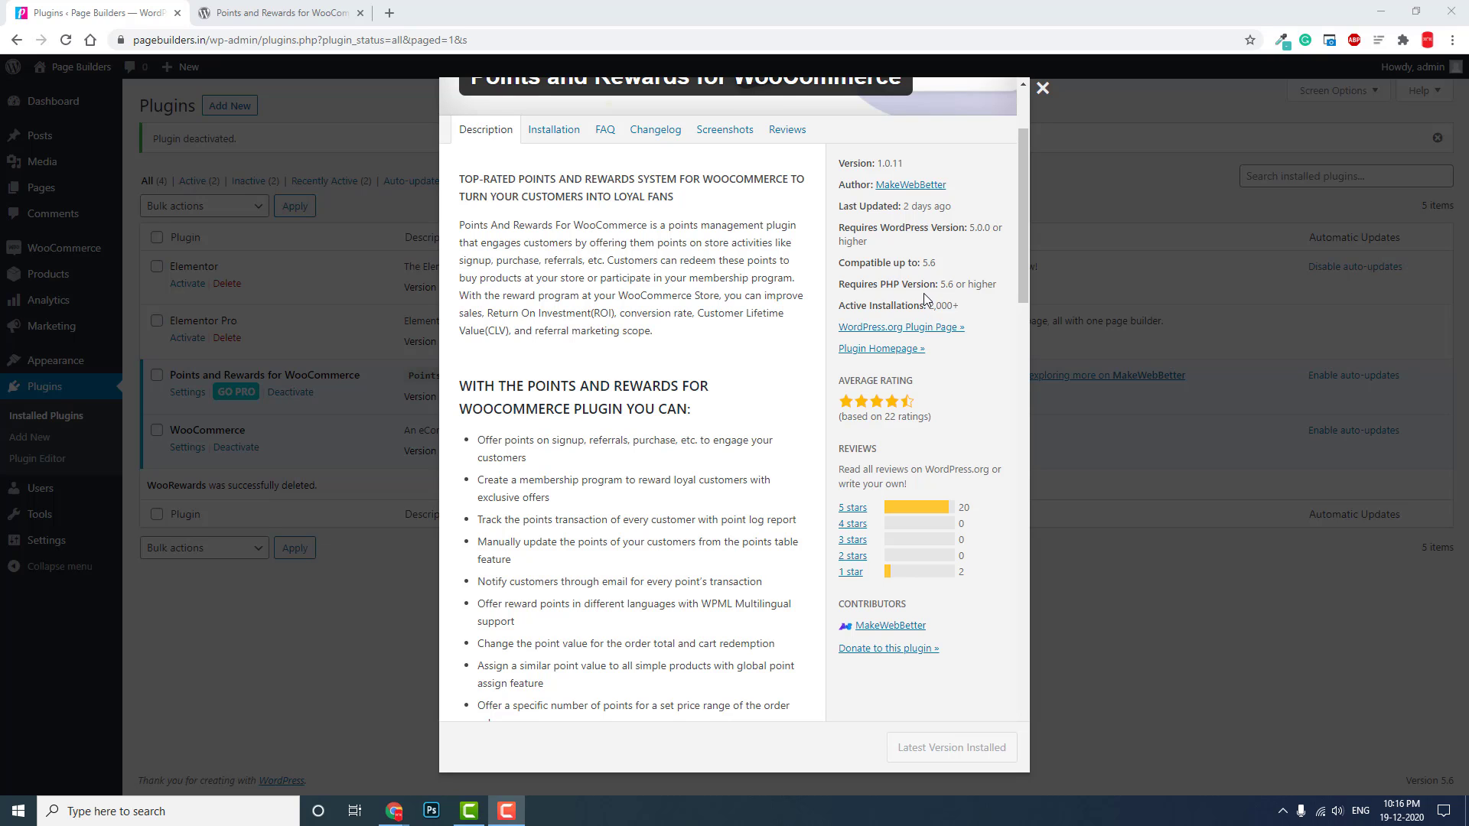
scroll(916, 275, up, 2)
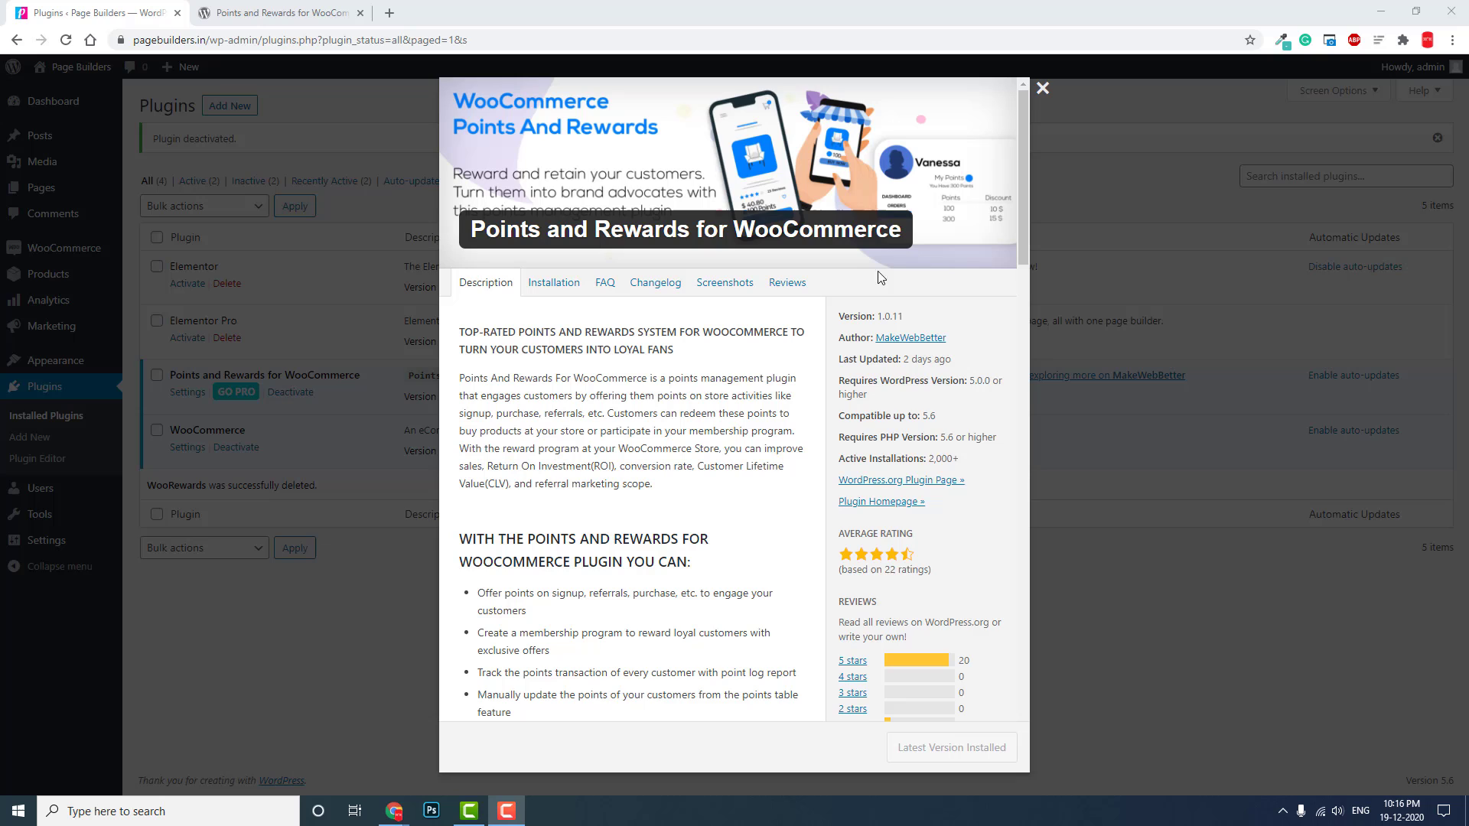
- Close the Points and Rewards for WooCommerce details modal
click(1042, 88)
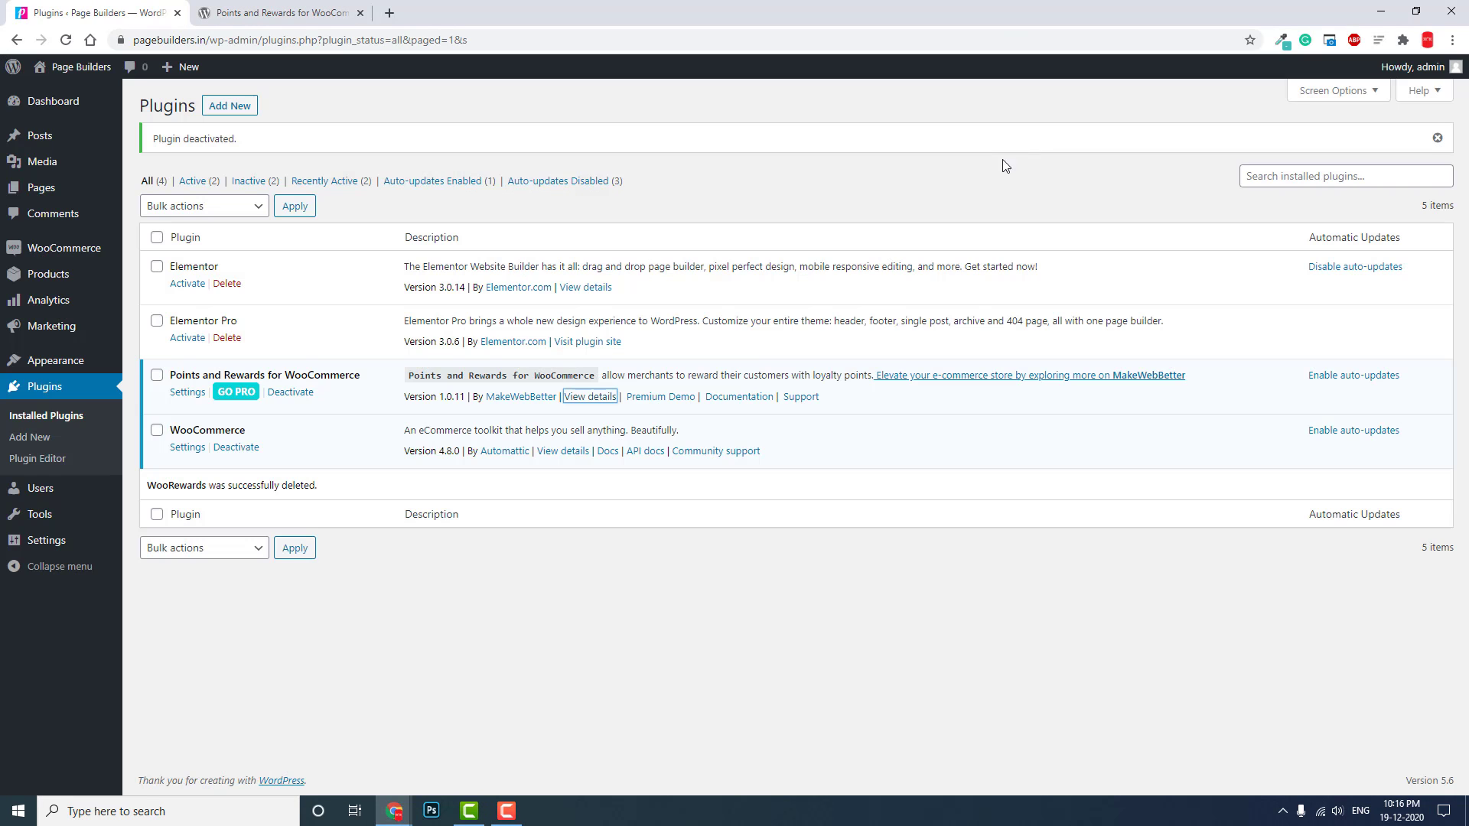
- Search Plugins > Add New for 'woocommerce points'
click(241, 113)
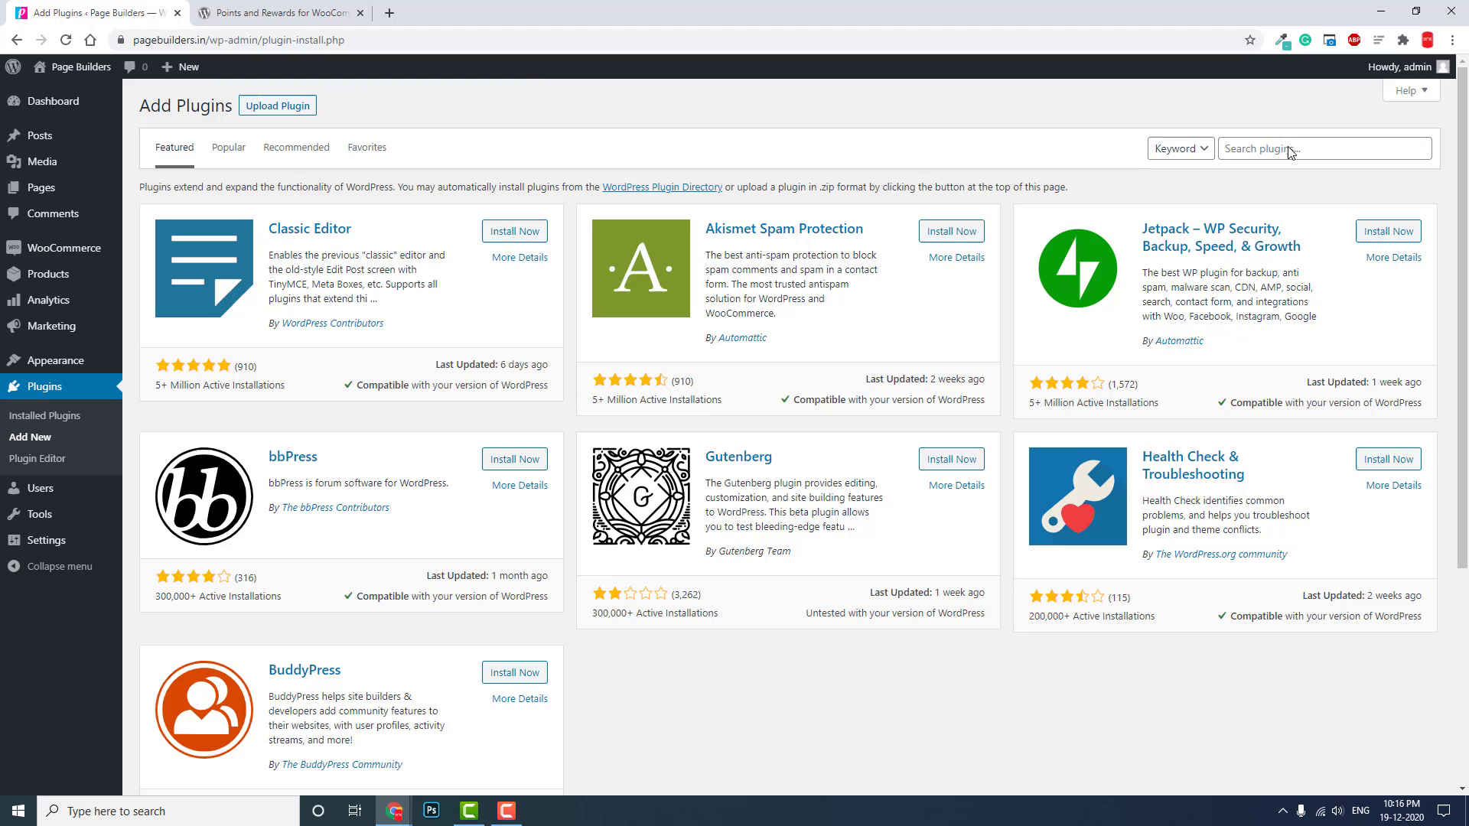
click(1288, 146)
text(woo)
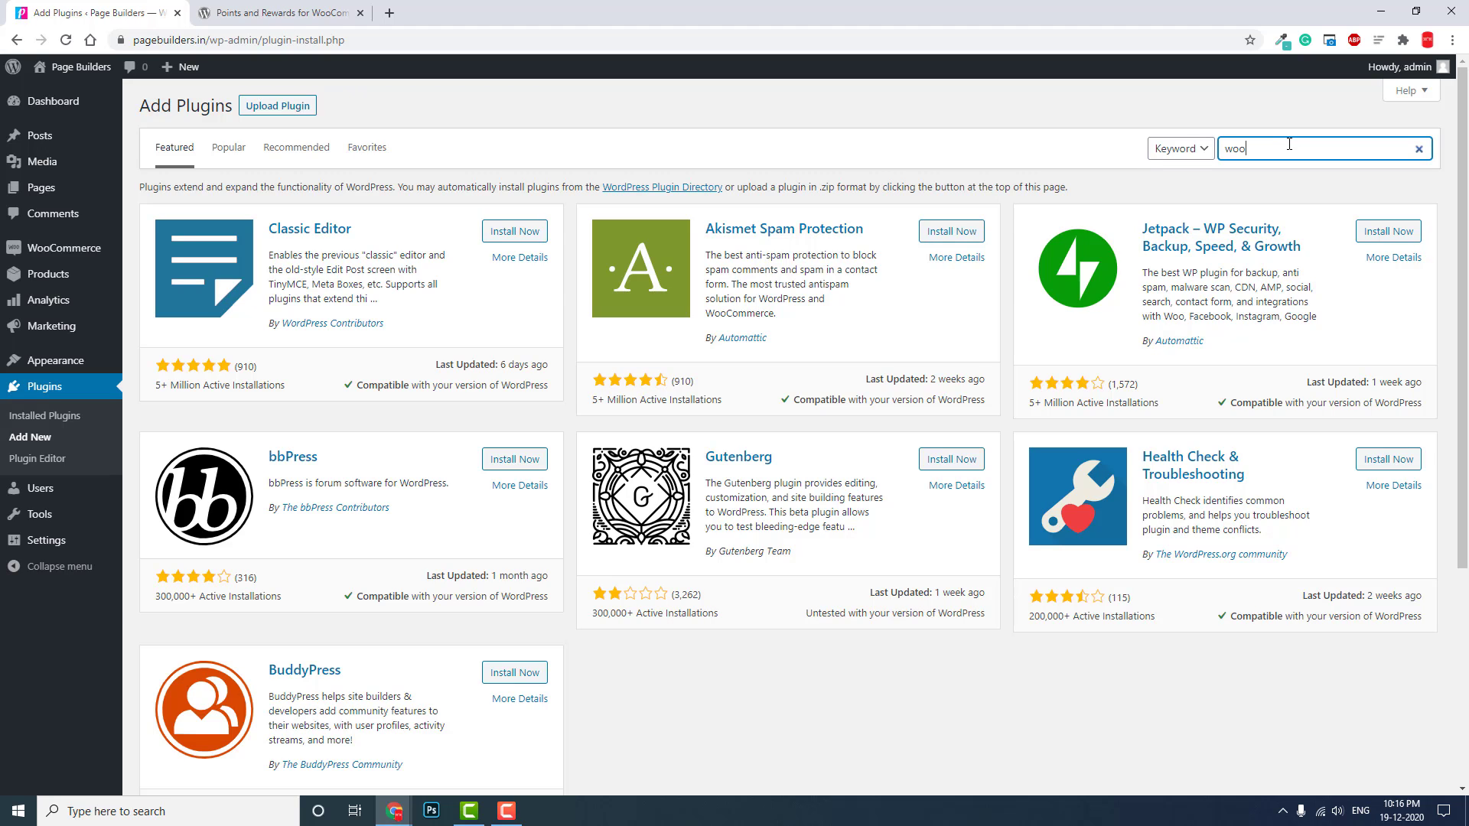
text(commerce poin)
key(BackSpace)
key(BackSpace)
text(ints)
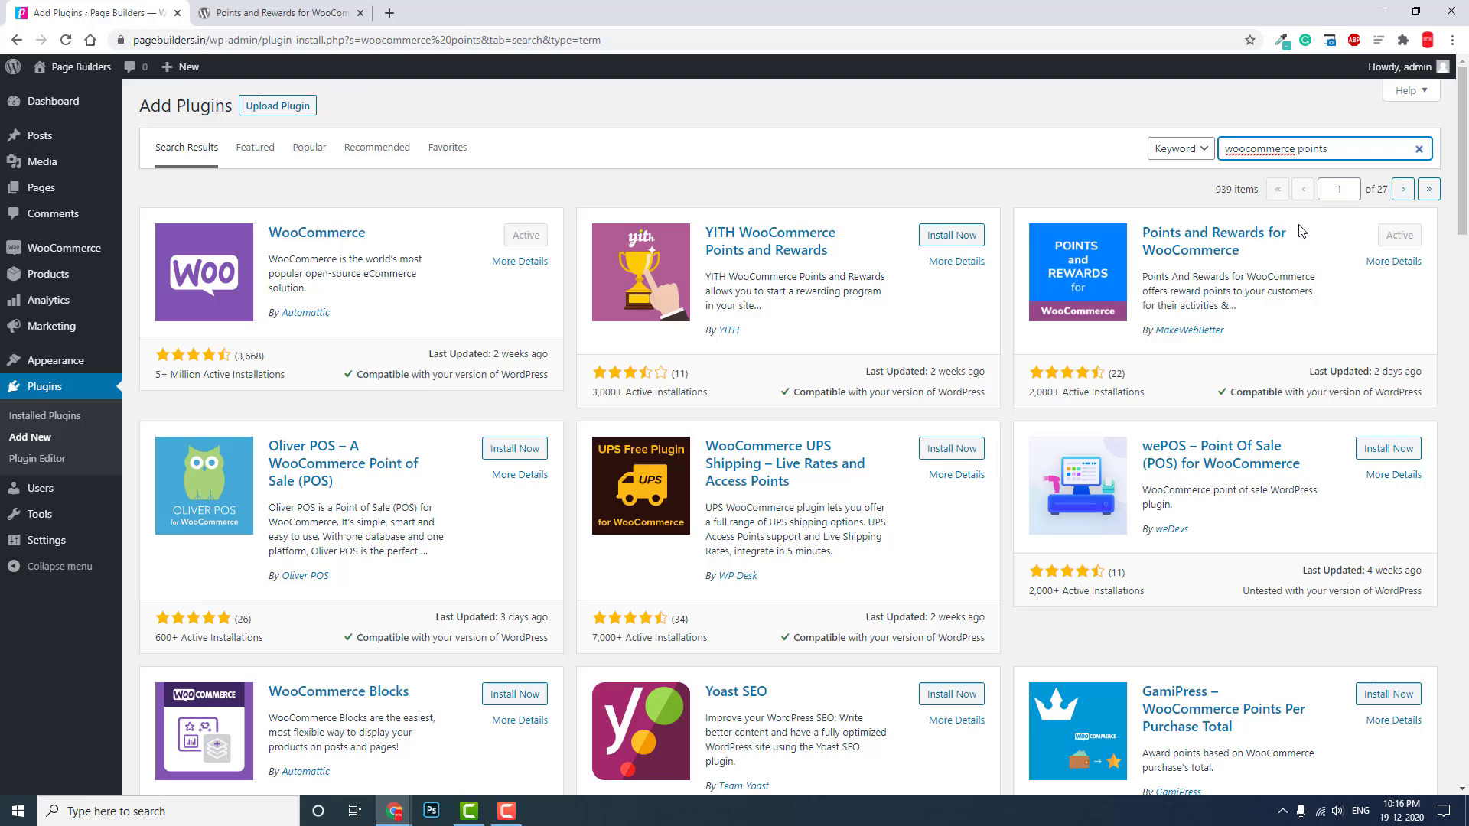
scroll(1297, 231, down, 1)
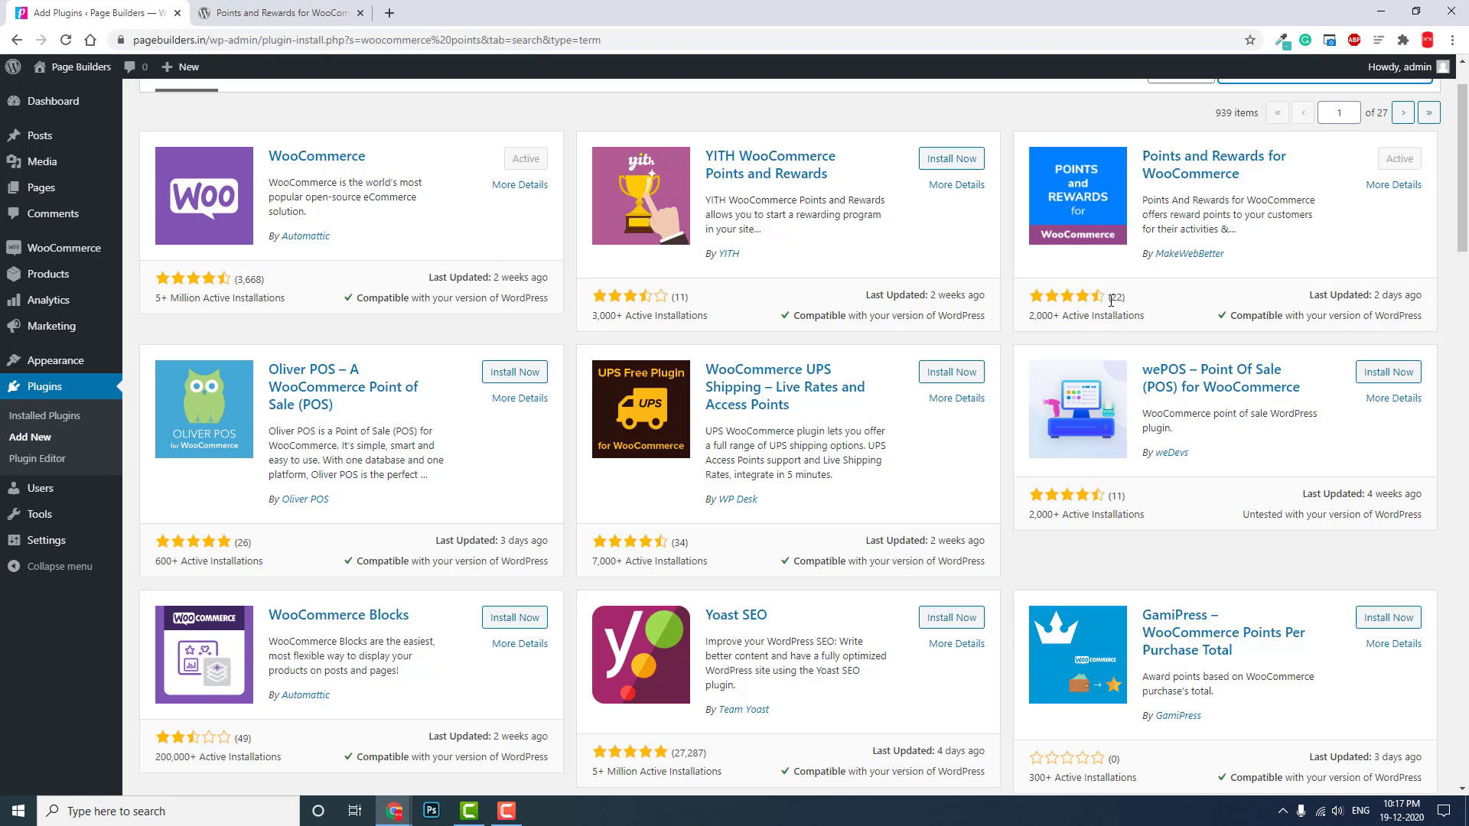
scroll(1110, 299, down, 1)
scroll(1110, 300, down, 2)
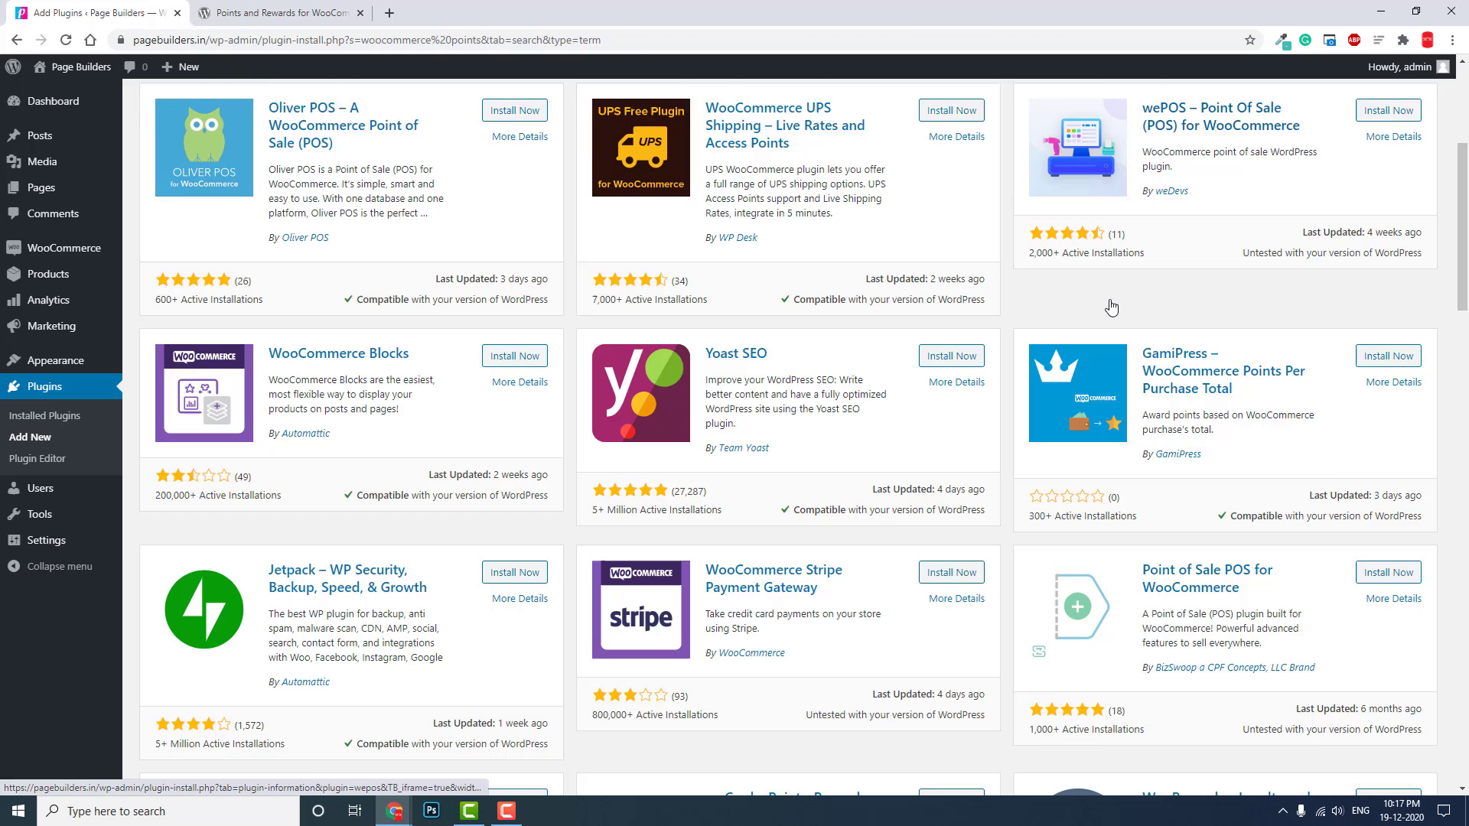
scroll(1109, 300, down, 3)
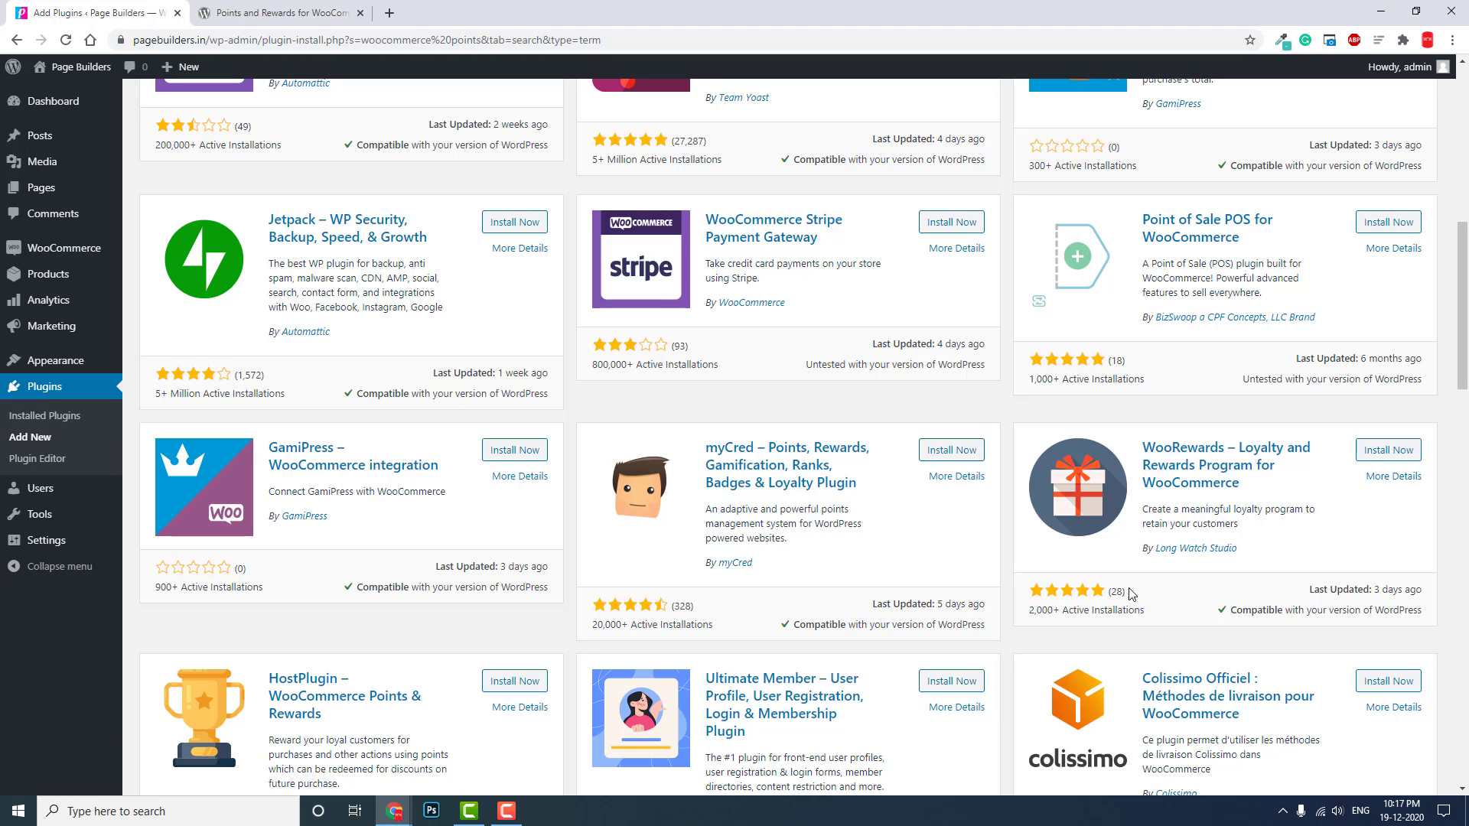
- Open the WooRewards details, glance at the WordPress.org page, then return to WooRewards
click(1195, 484)
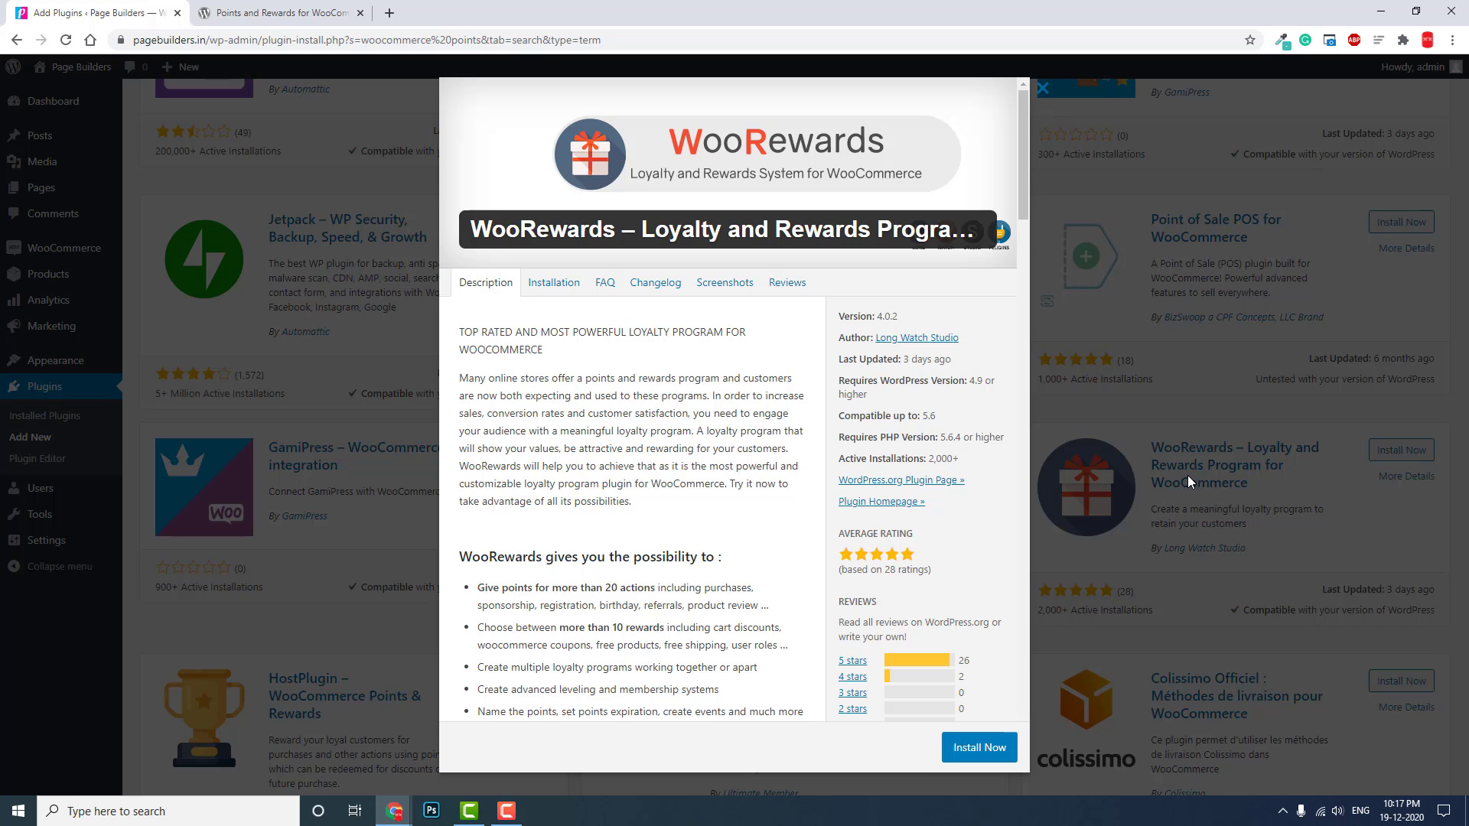
click(276, 12)
scroll(605, 229, up, 5)
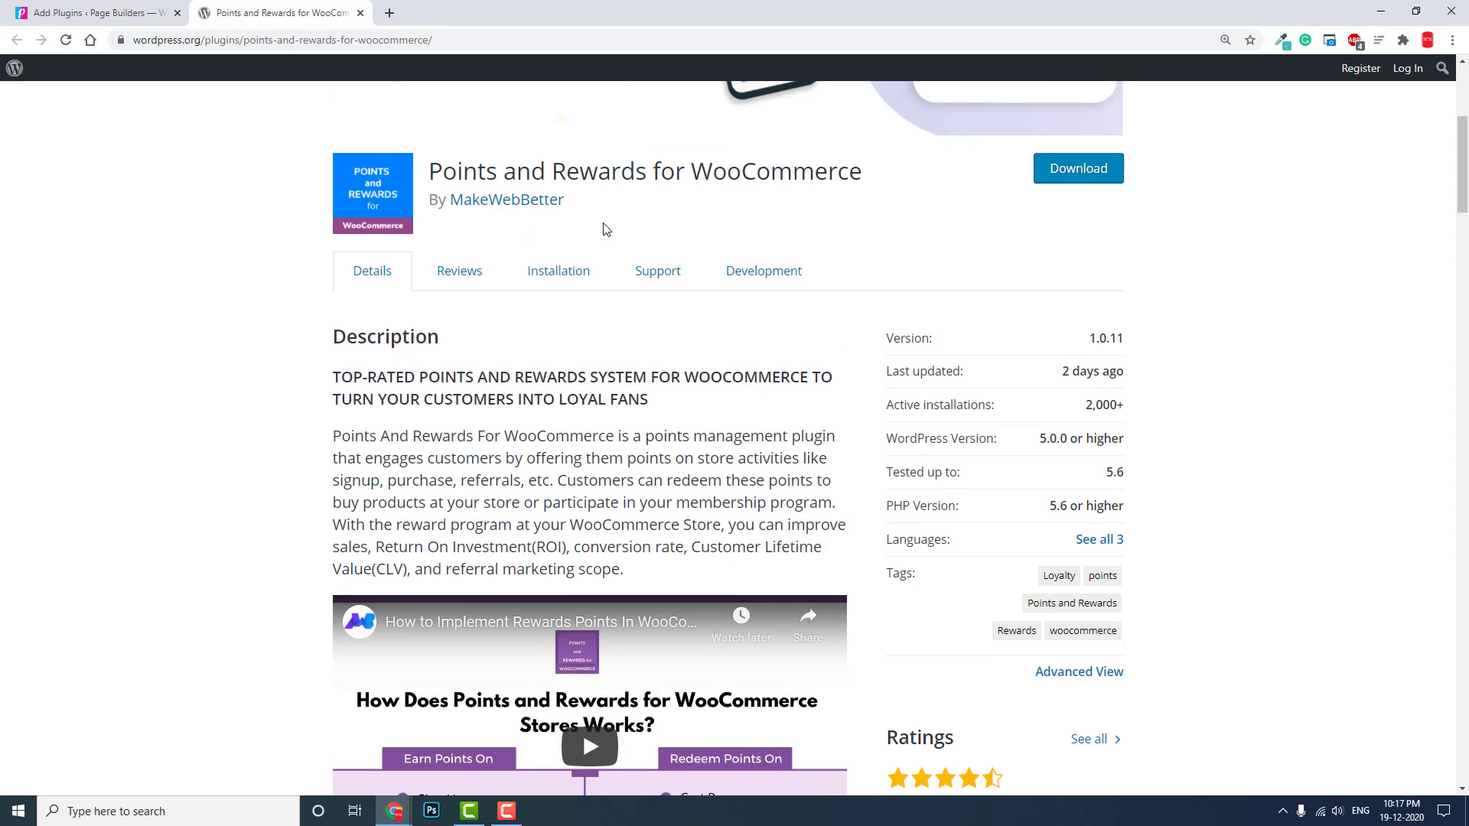
scroll(605, 230, up, 3)
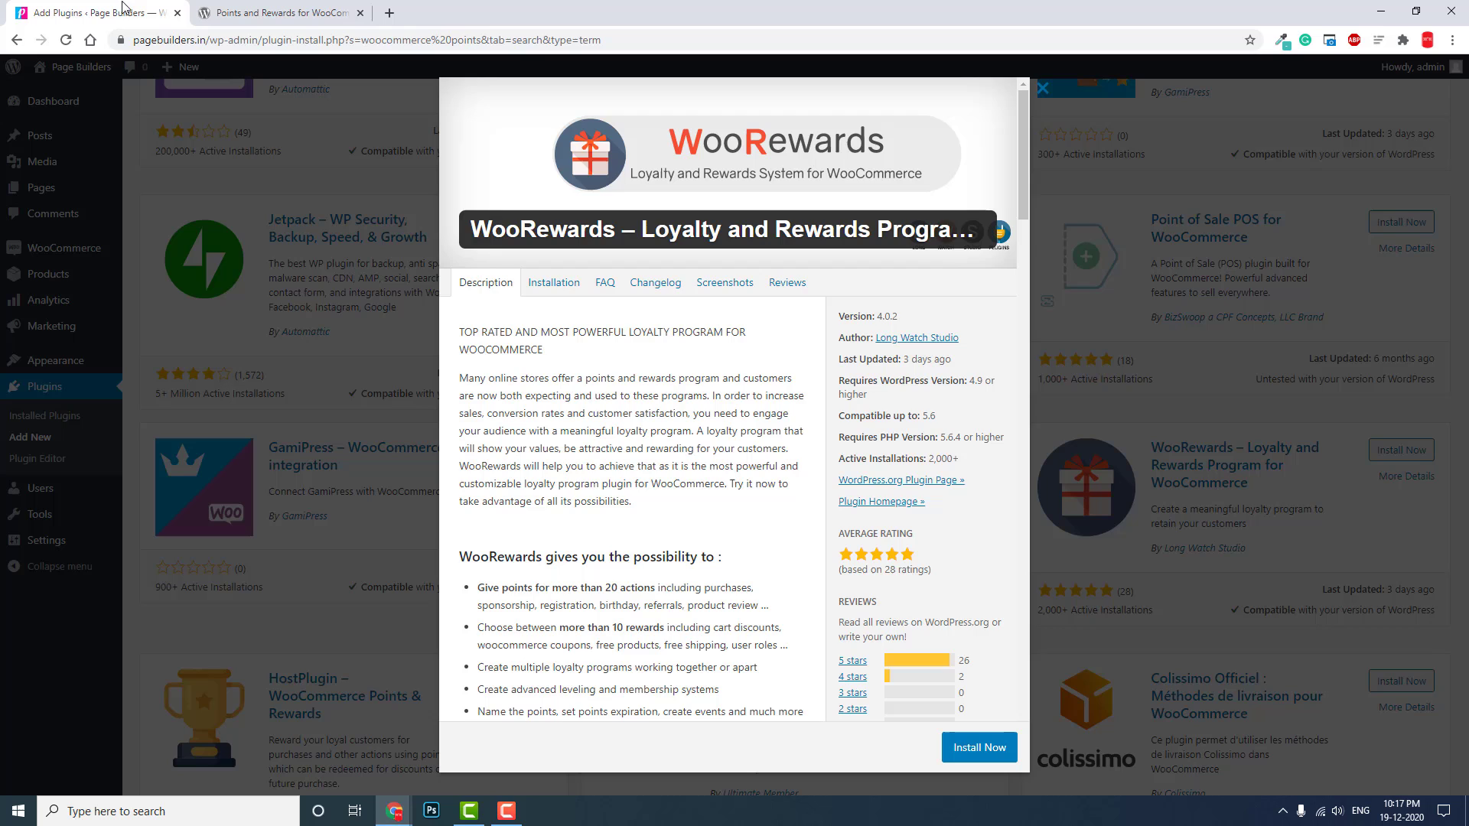
click(115, 13)
scroll(784, 374, down, 4)
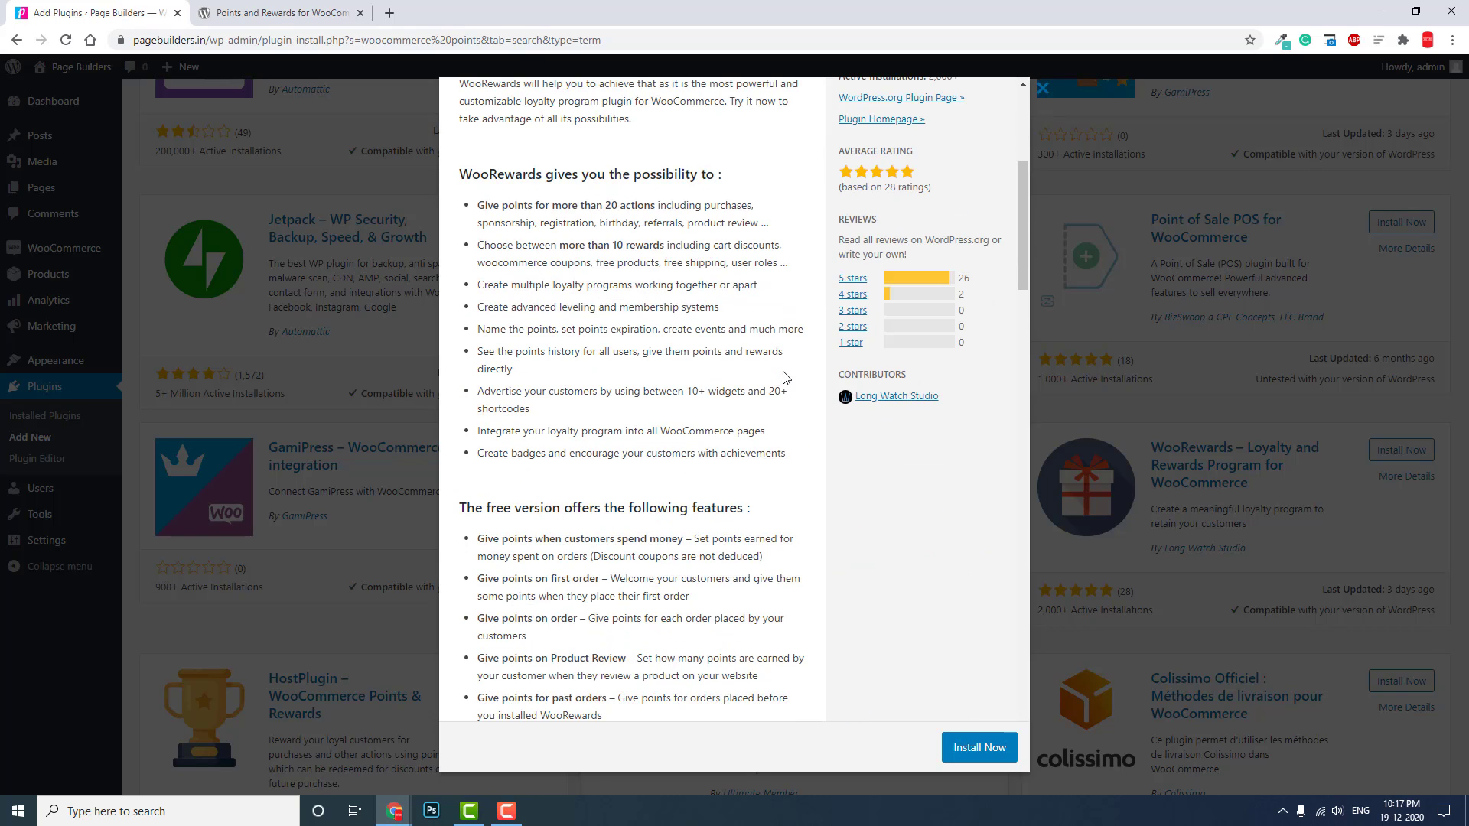
- Save the Points and Rewards for WooCommerce zip from WordPress.org to Downloads
click(344, 12)
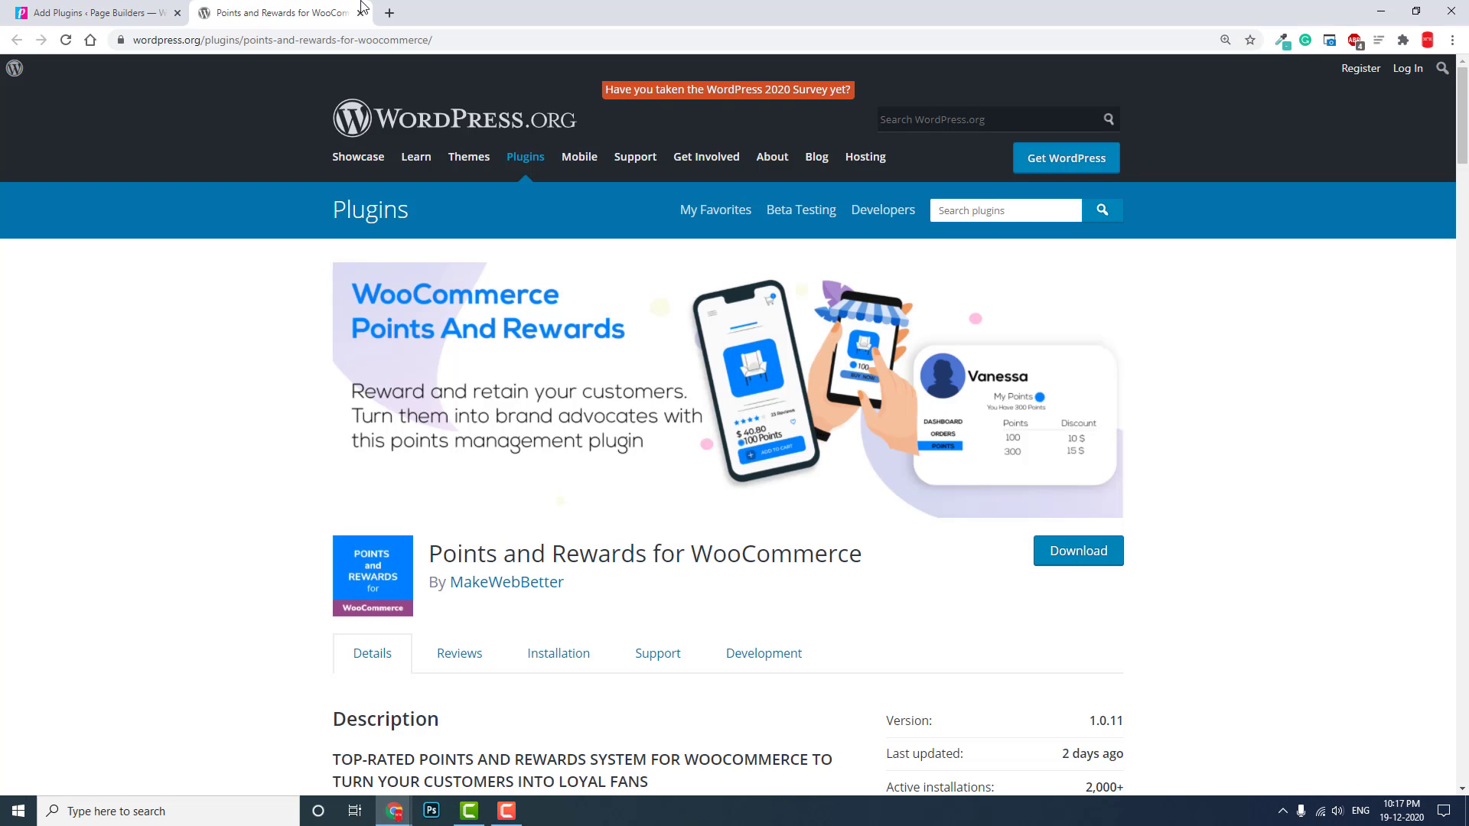
scroll(488, 265, down, 2)
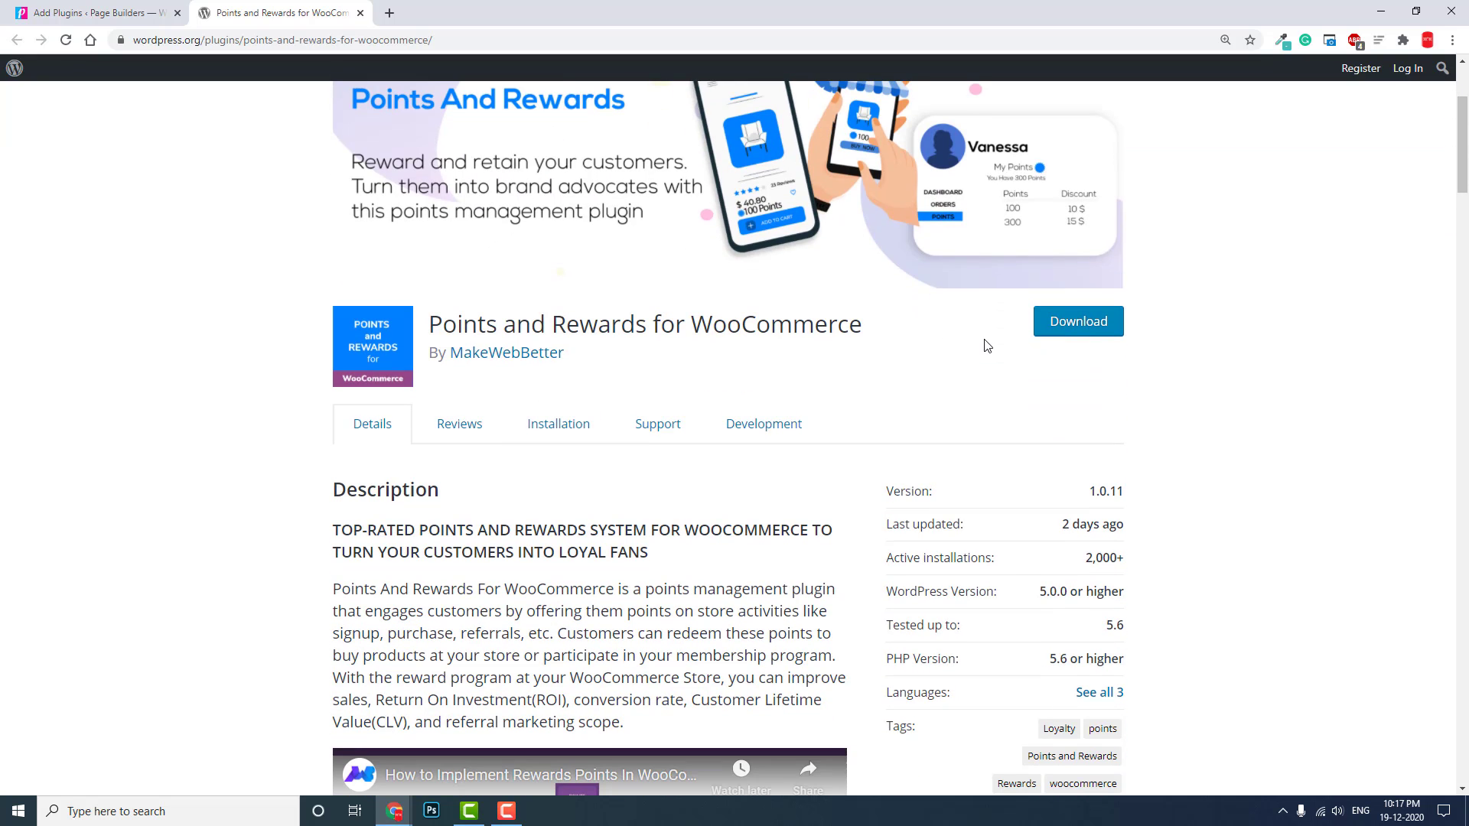
scroll(1000, 297, up, 1)
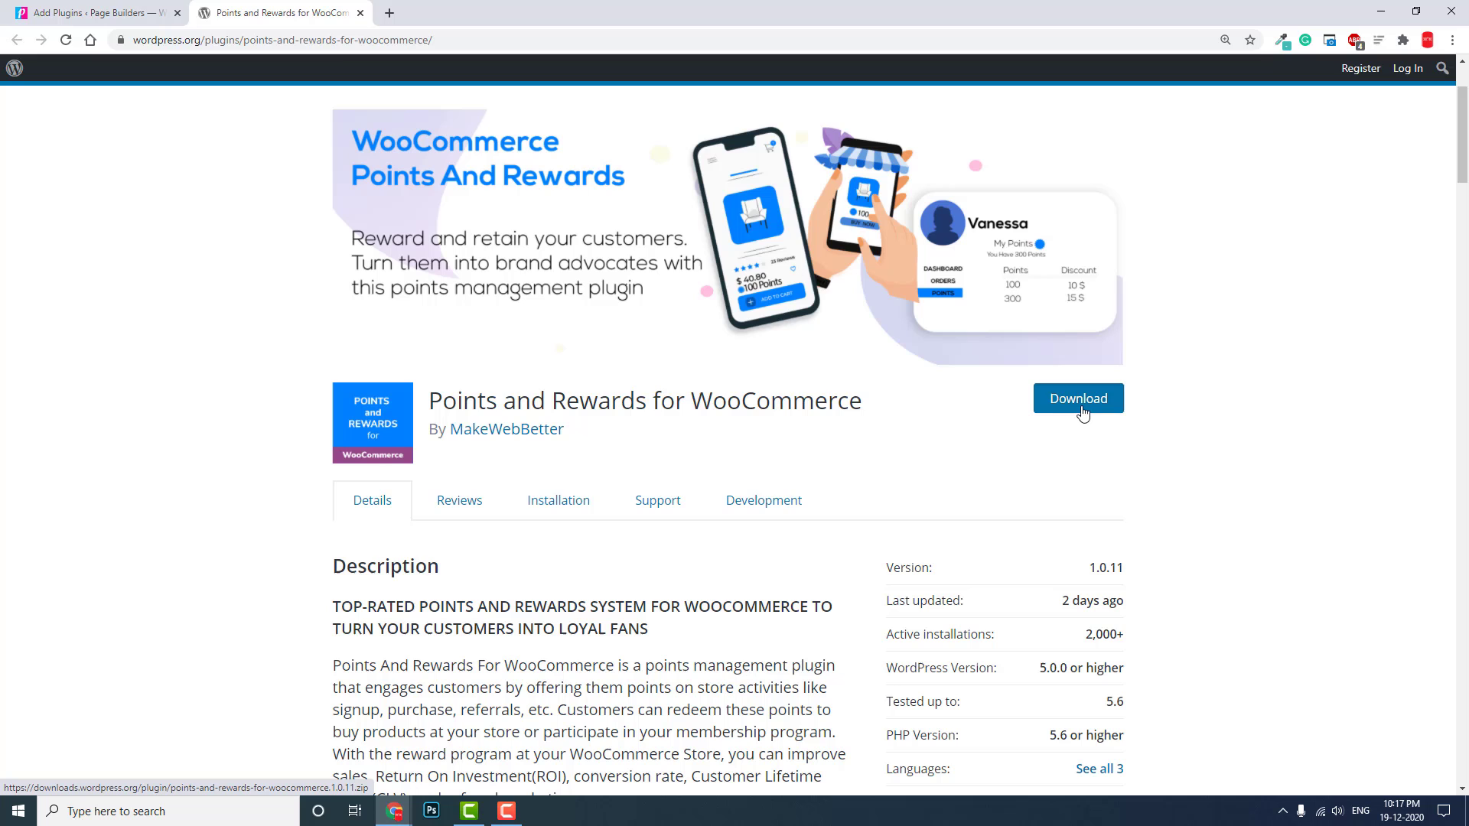
click(1081, 404)
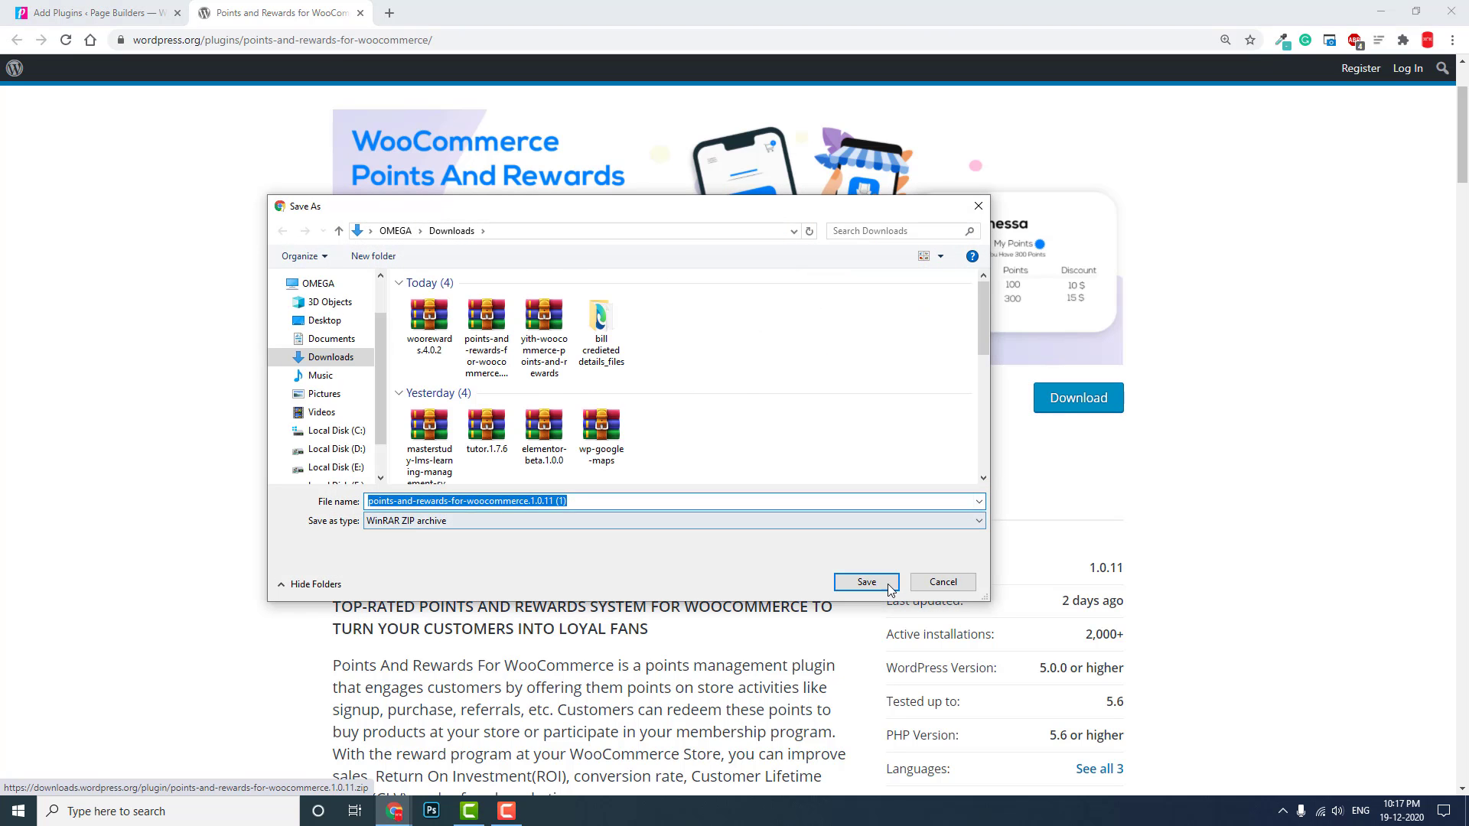
click(890, 589)
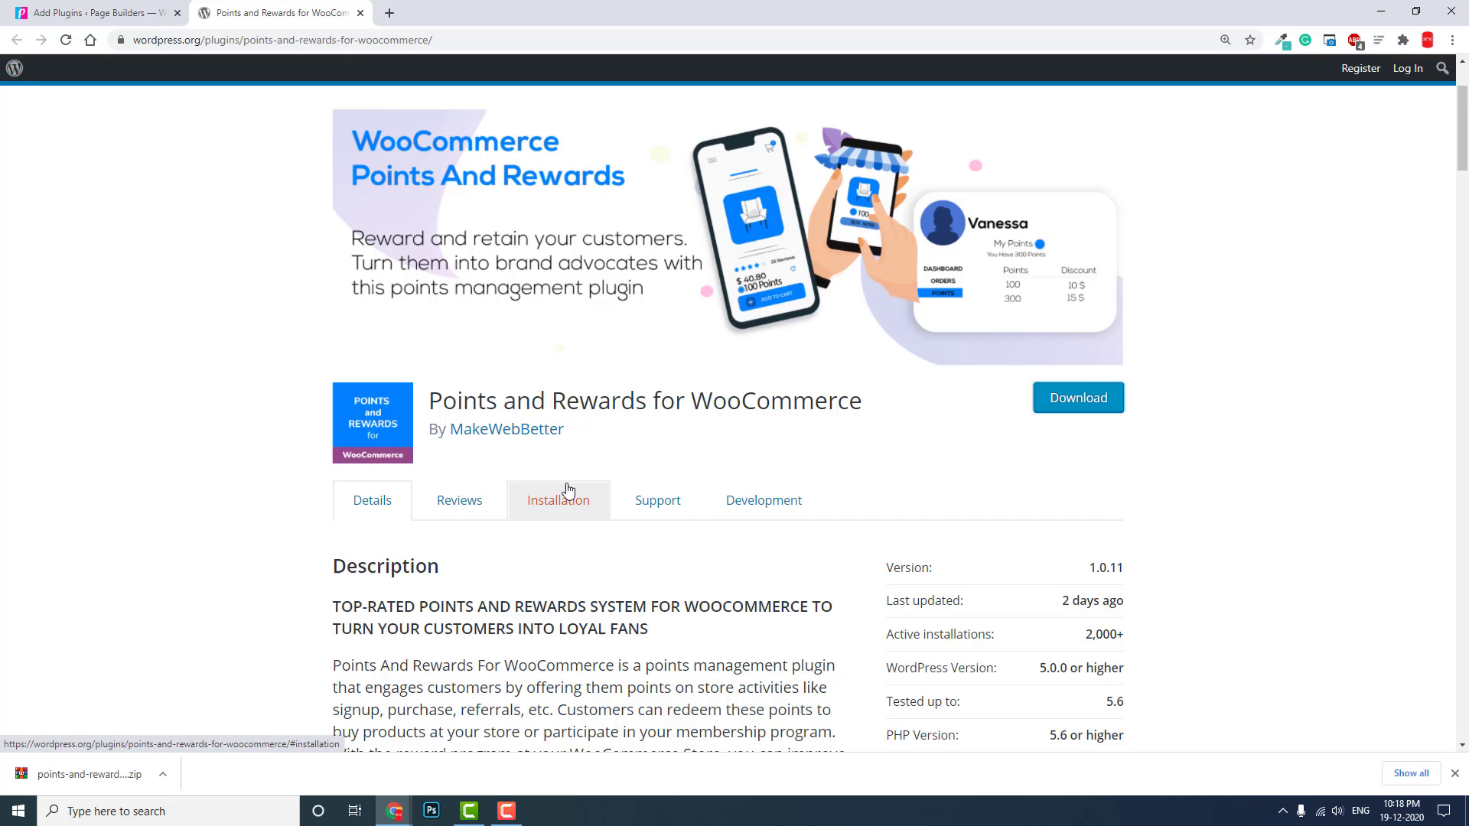
scroll(567, 491, down, 1)
scroll(567, 491, down, 1)
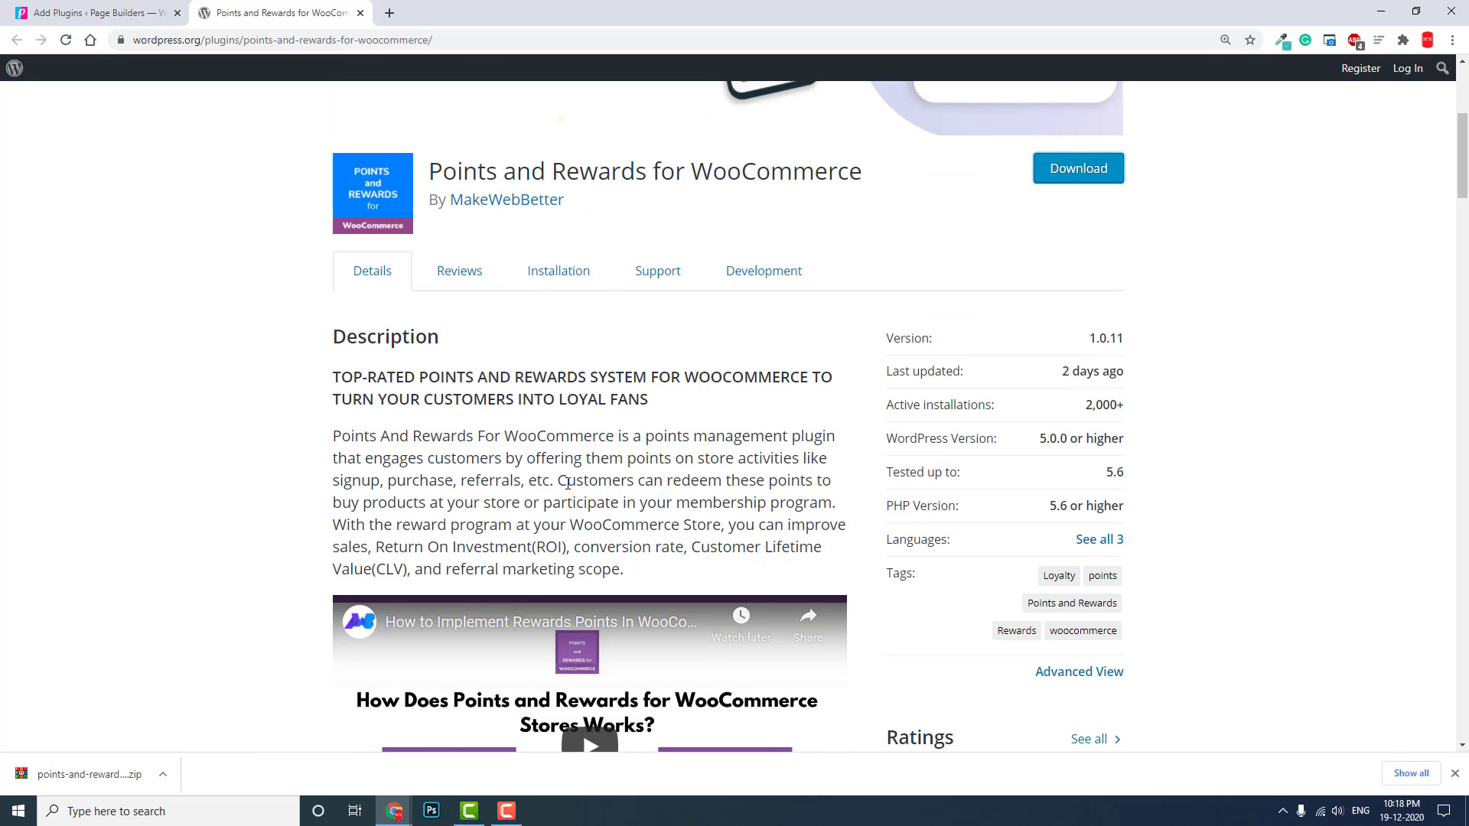
scroll(567, 482, down, 2)
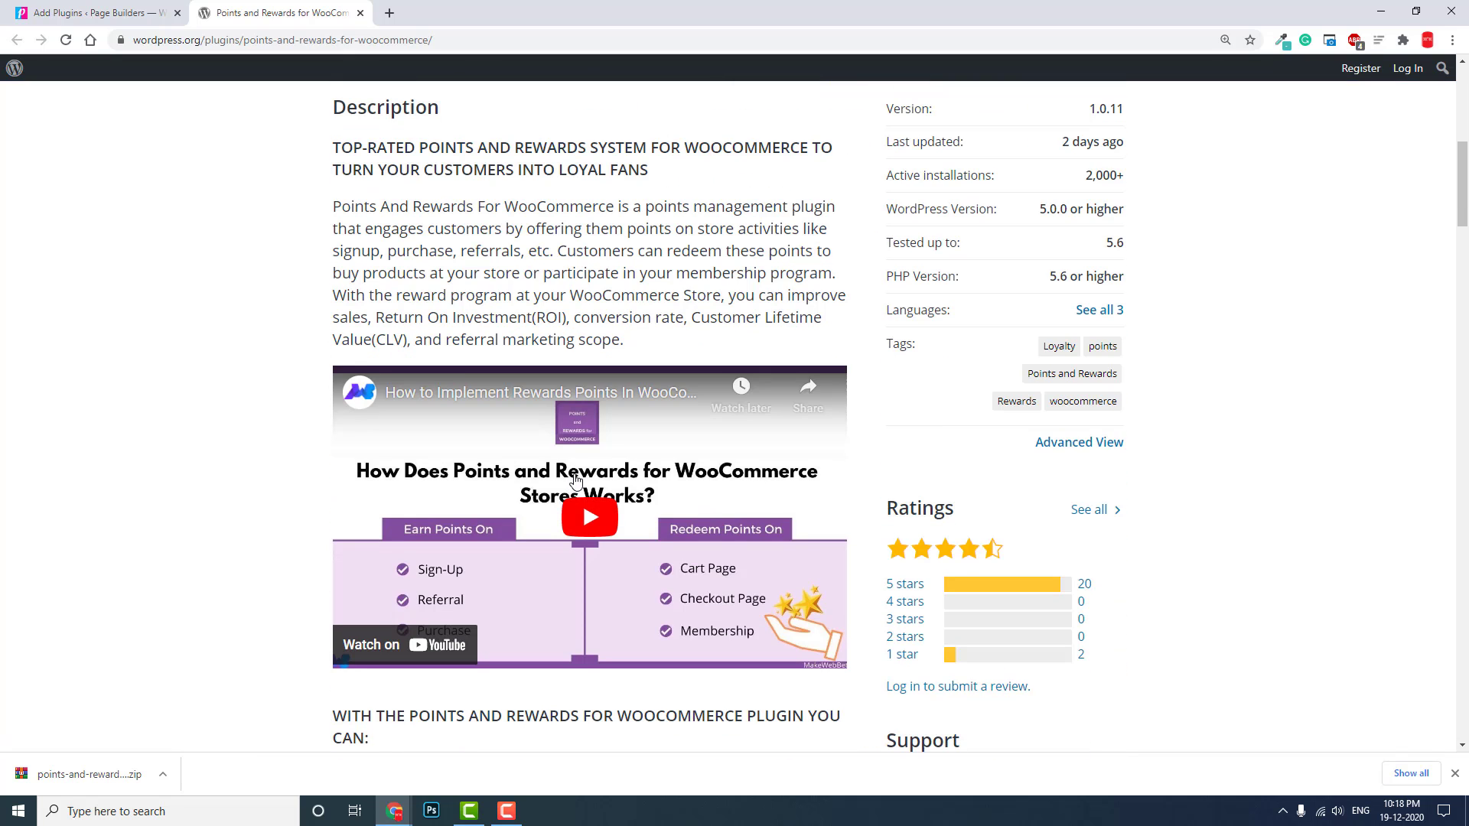
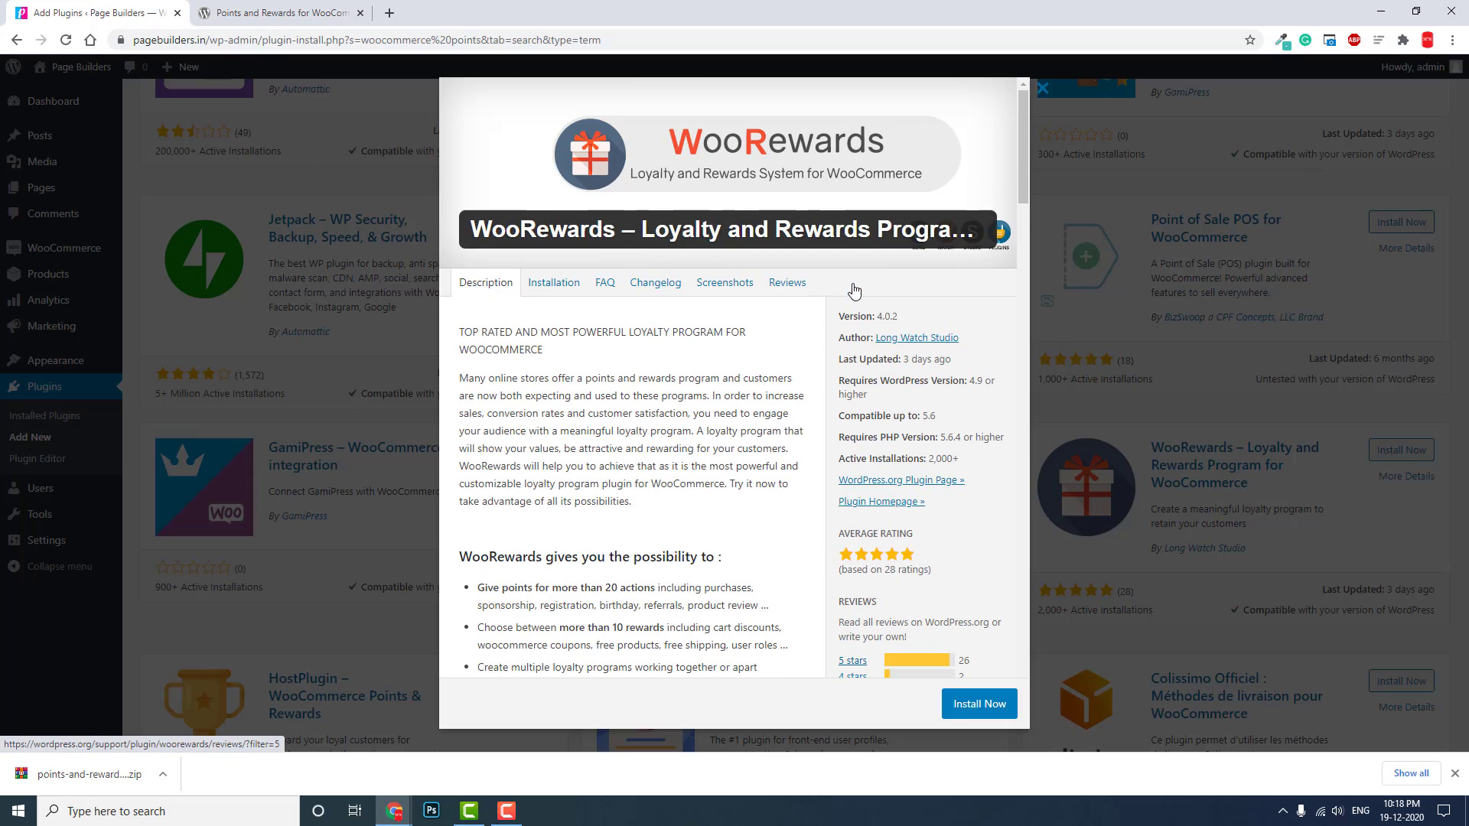
- Switch to the Points and Rewards for WooCommerce tab and right-click its 'Points and Rewards' tag
click(292, 9)
scroll(475, 197, up, 1)
scroll(488, 201, up, 3)
scroll(488, 201, down, 3)
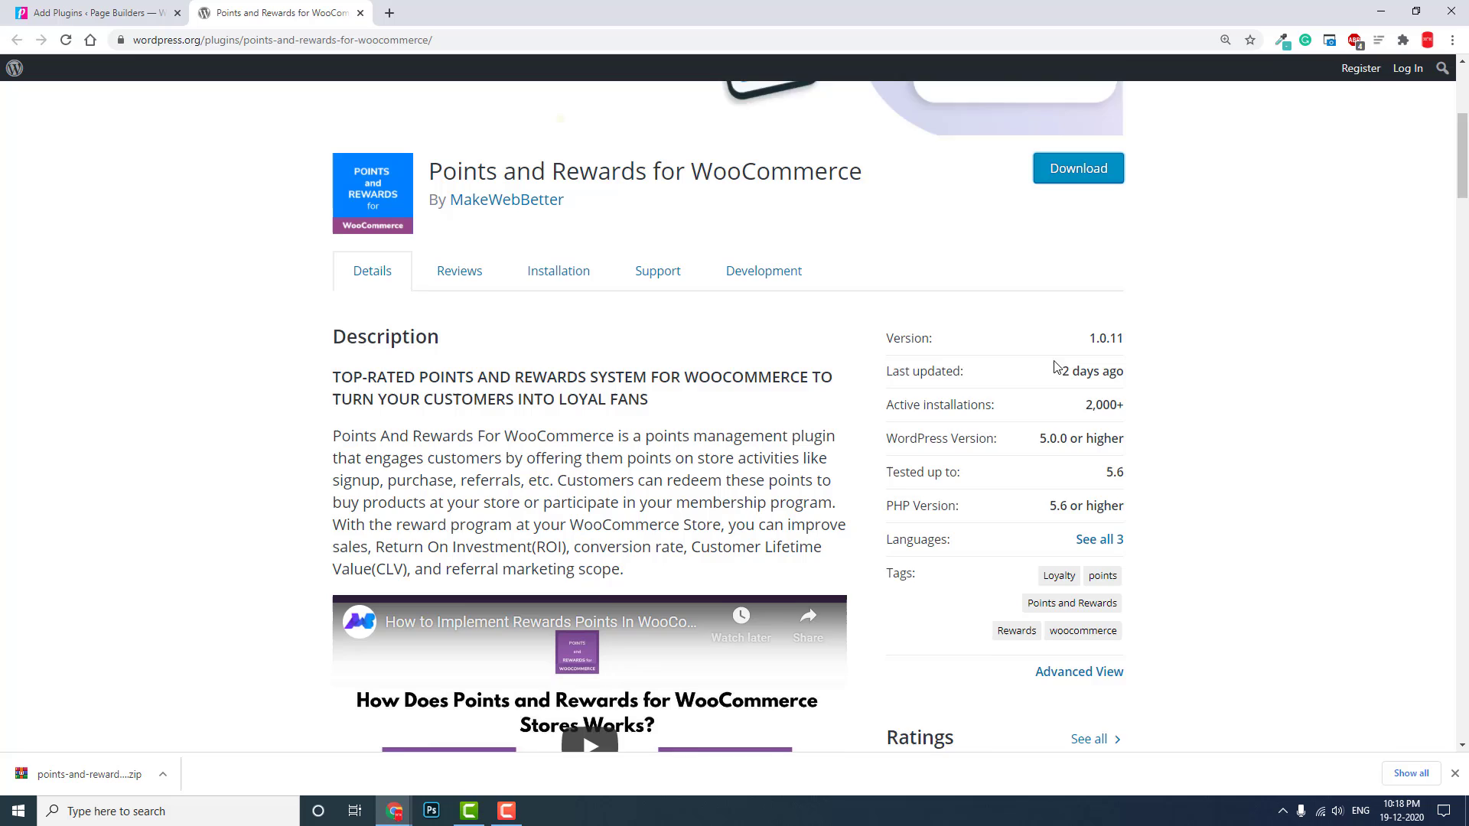
scroll(1054, 366, down, 1)
right_click(1092, 528)
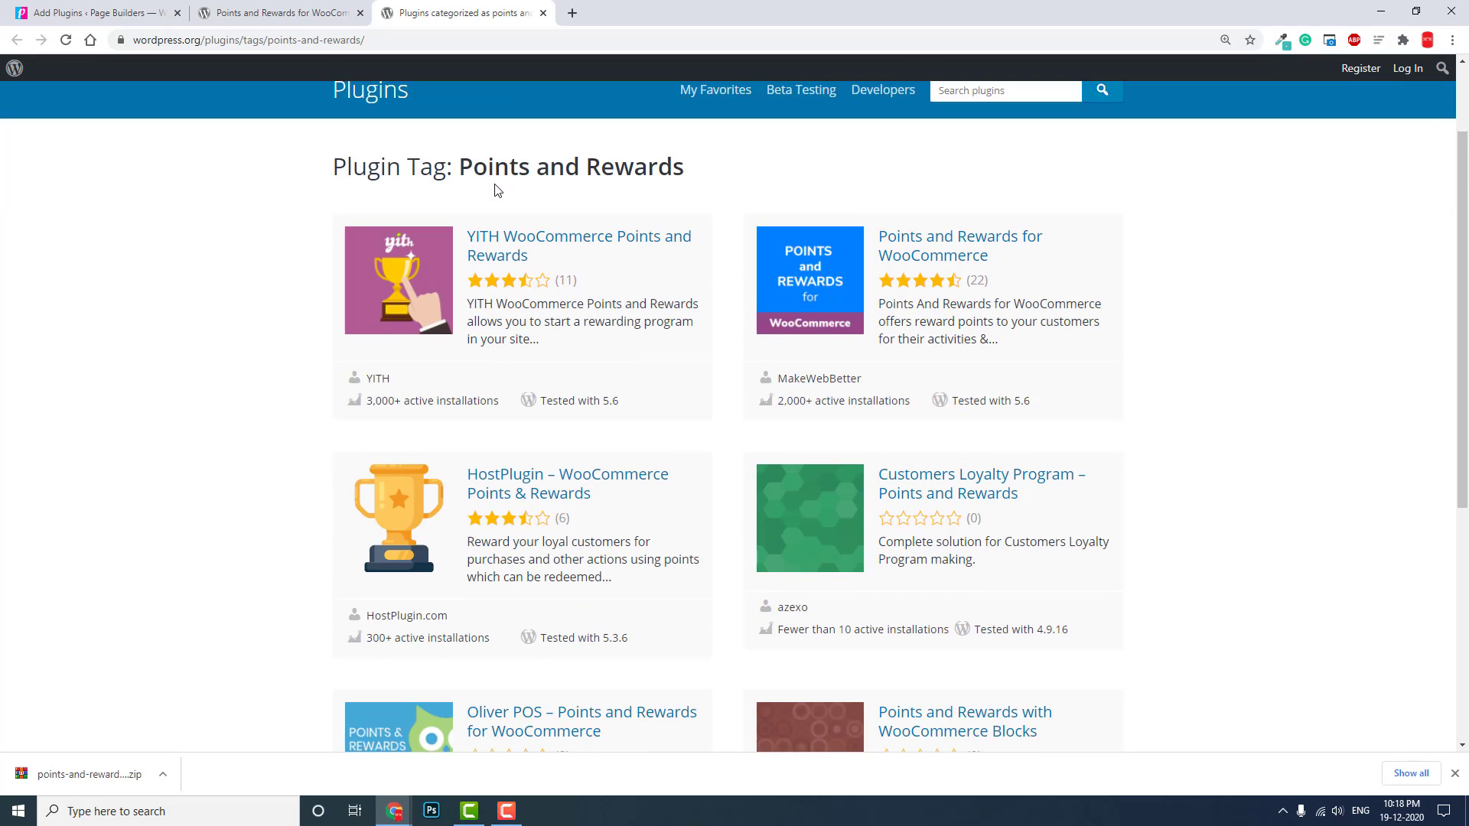
scroll(699, 325, down, 3)
scroll(737, 430, up, 1)
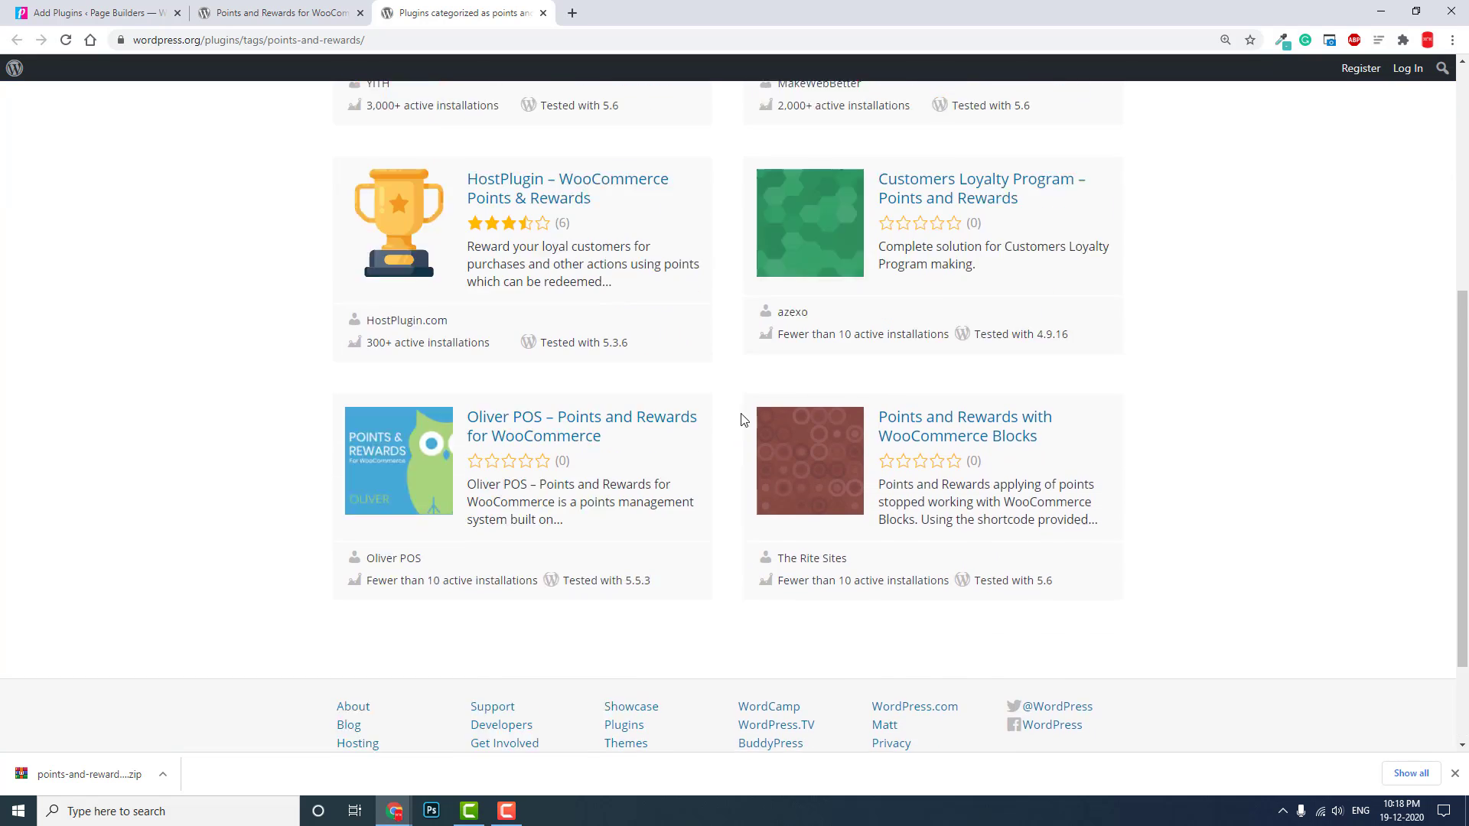
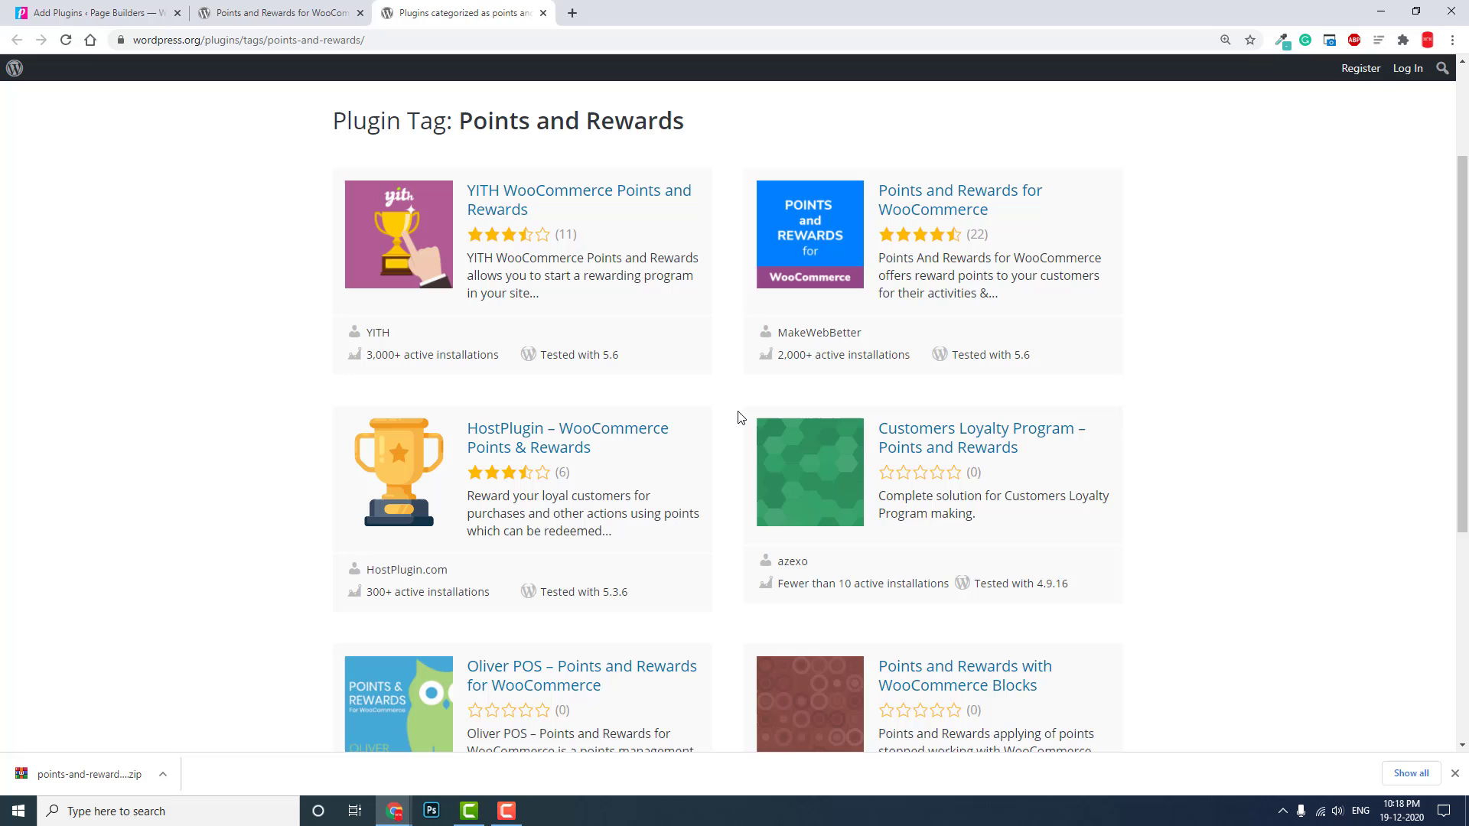
- Open WooRewards' WordPress.org page, close the tag listing, and save the 4.0.2 zip to Downloads
click(76, 11)
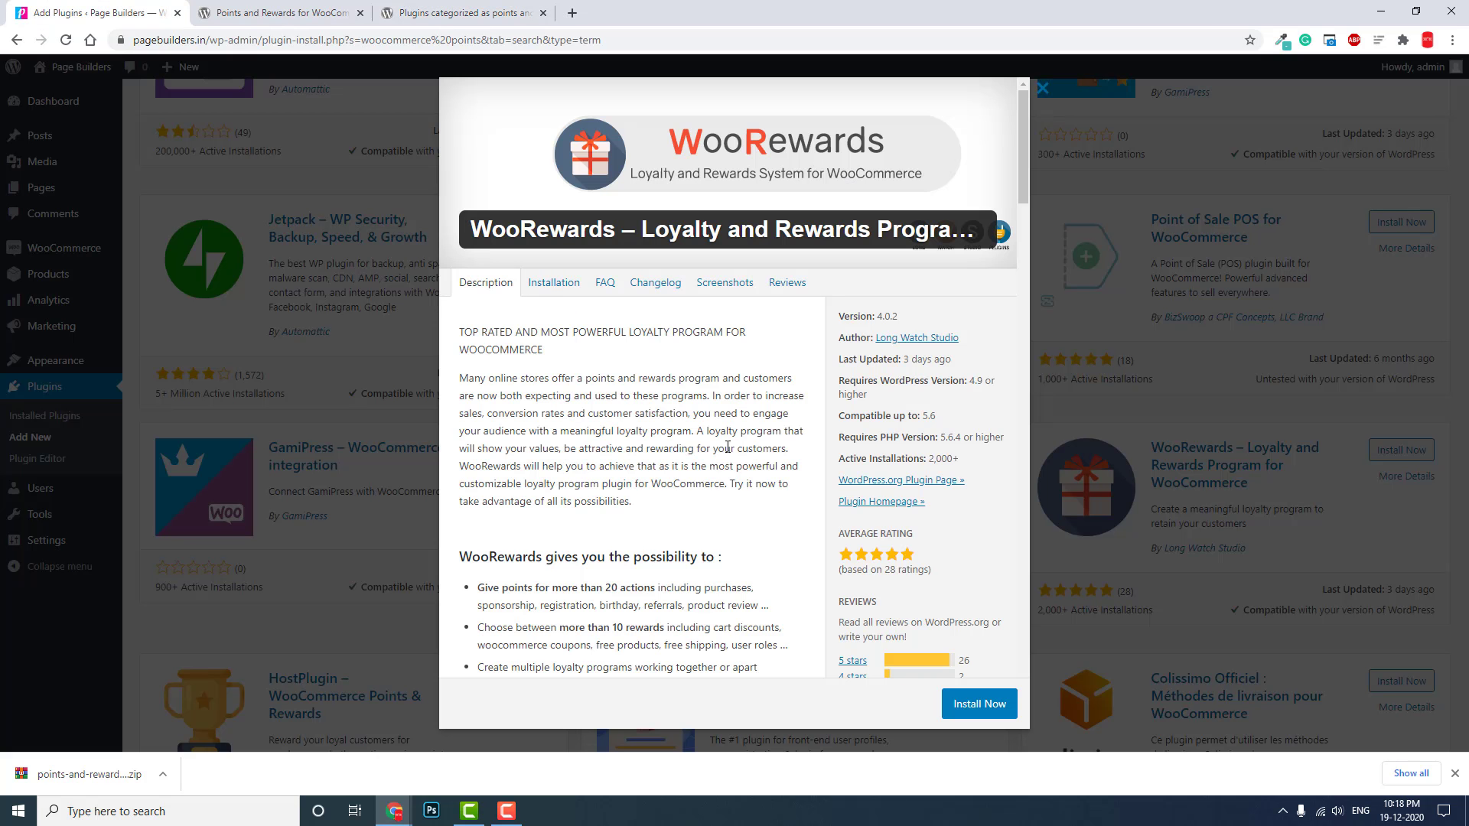
click(908, 481)
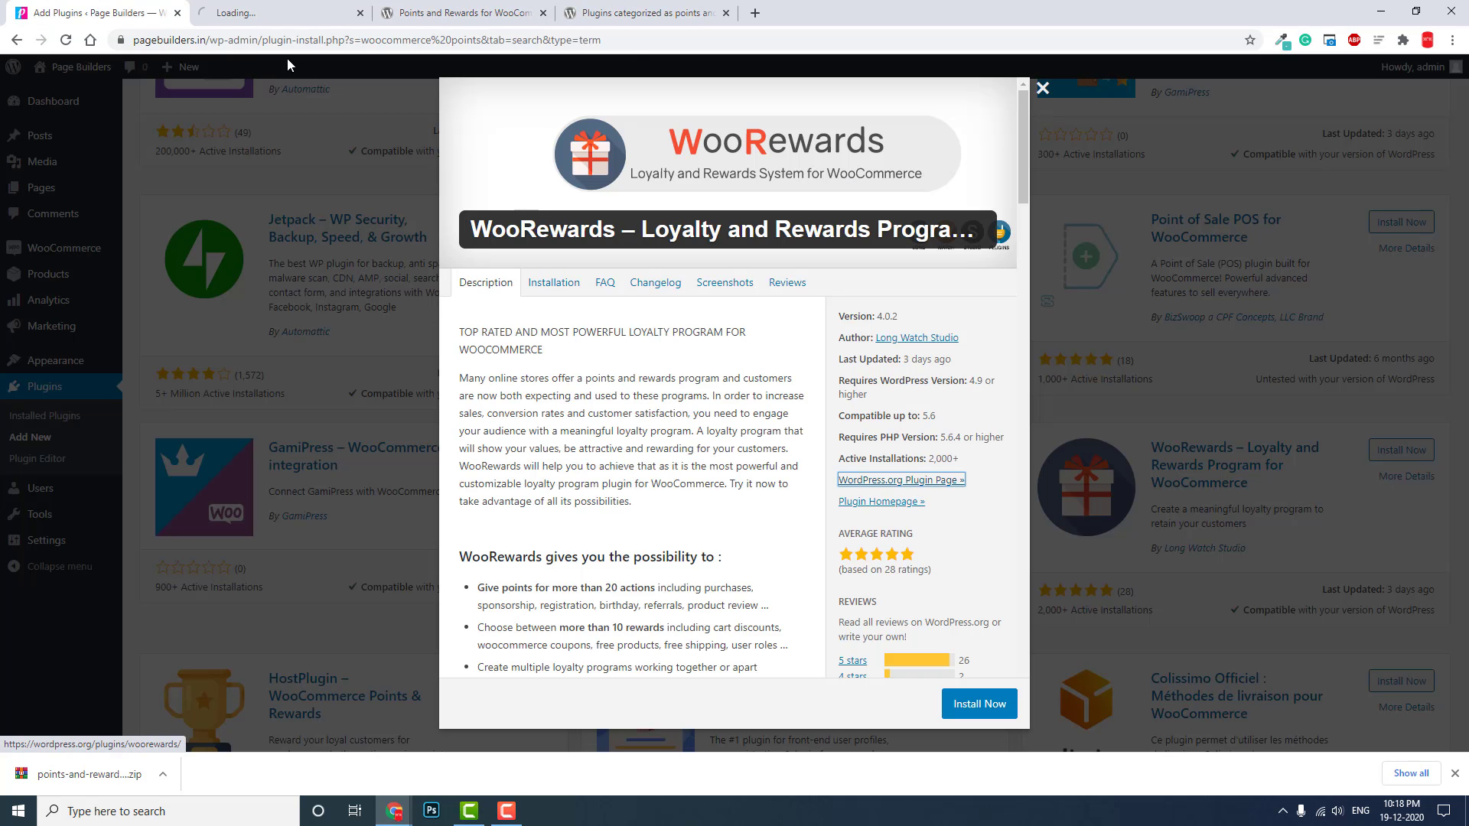
click(263, 13)
click(725, 13)
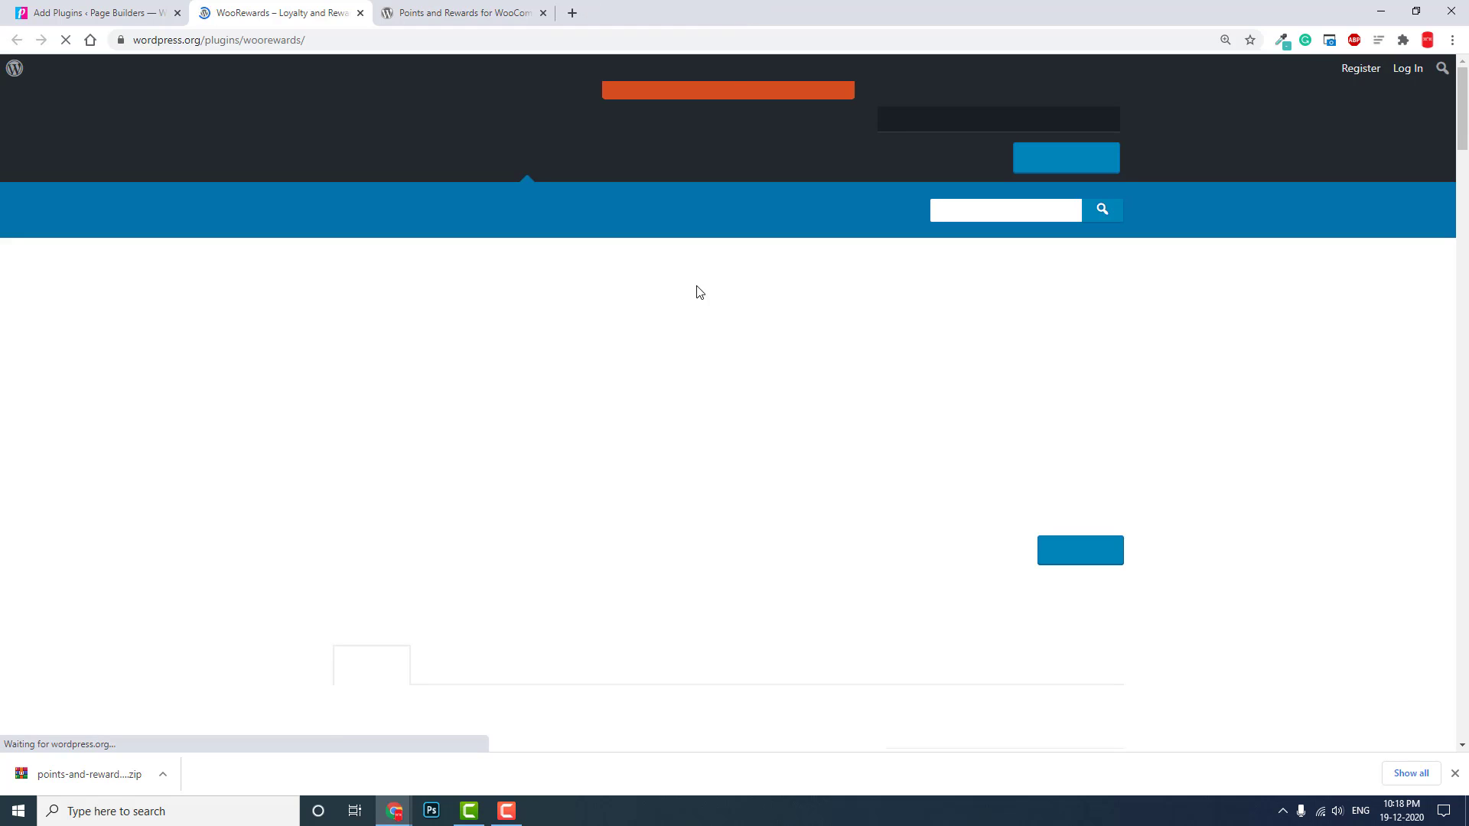
click(1079, 553)
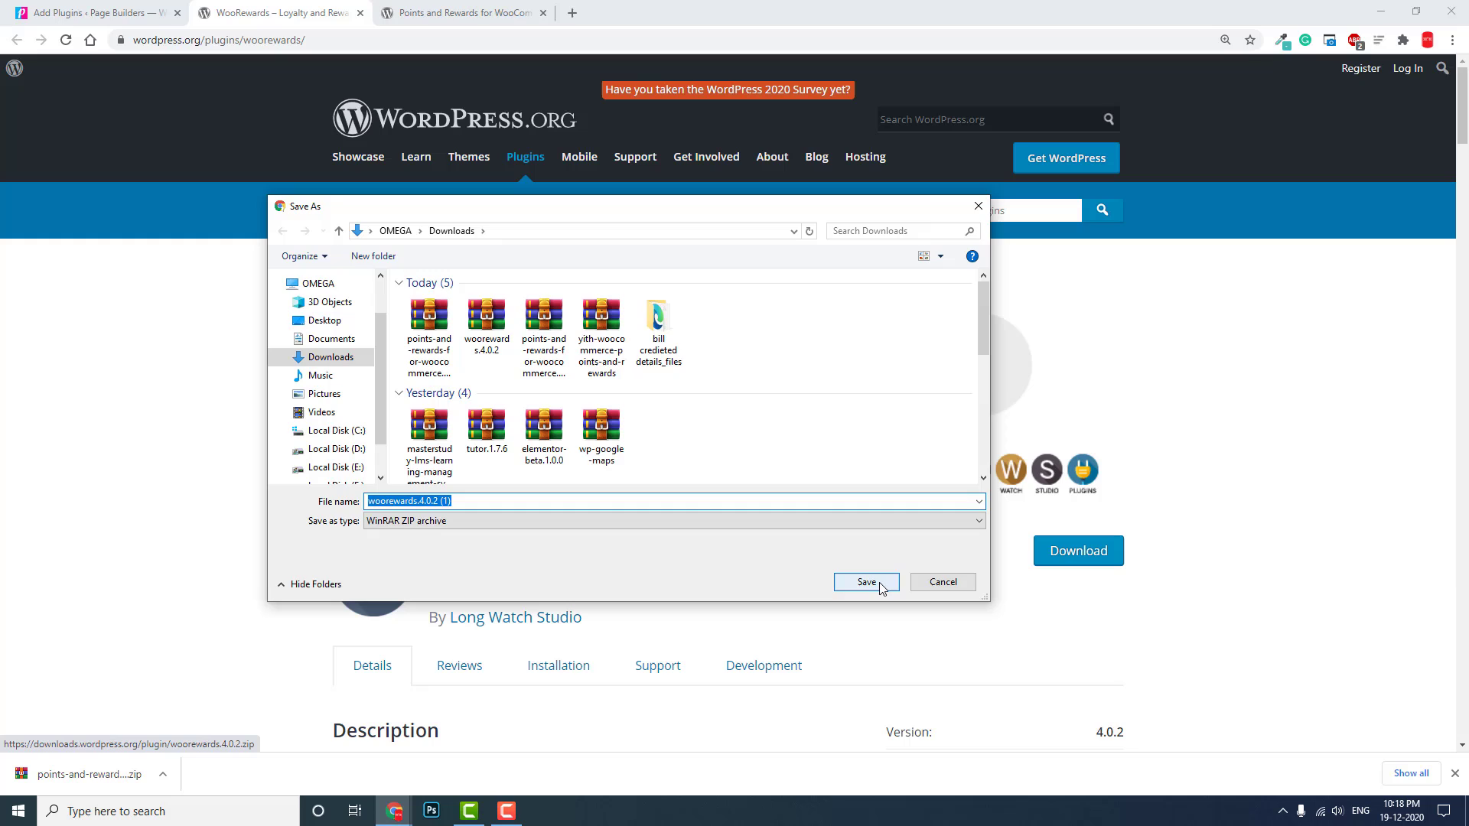
click(866, 583)
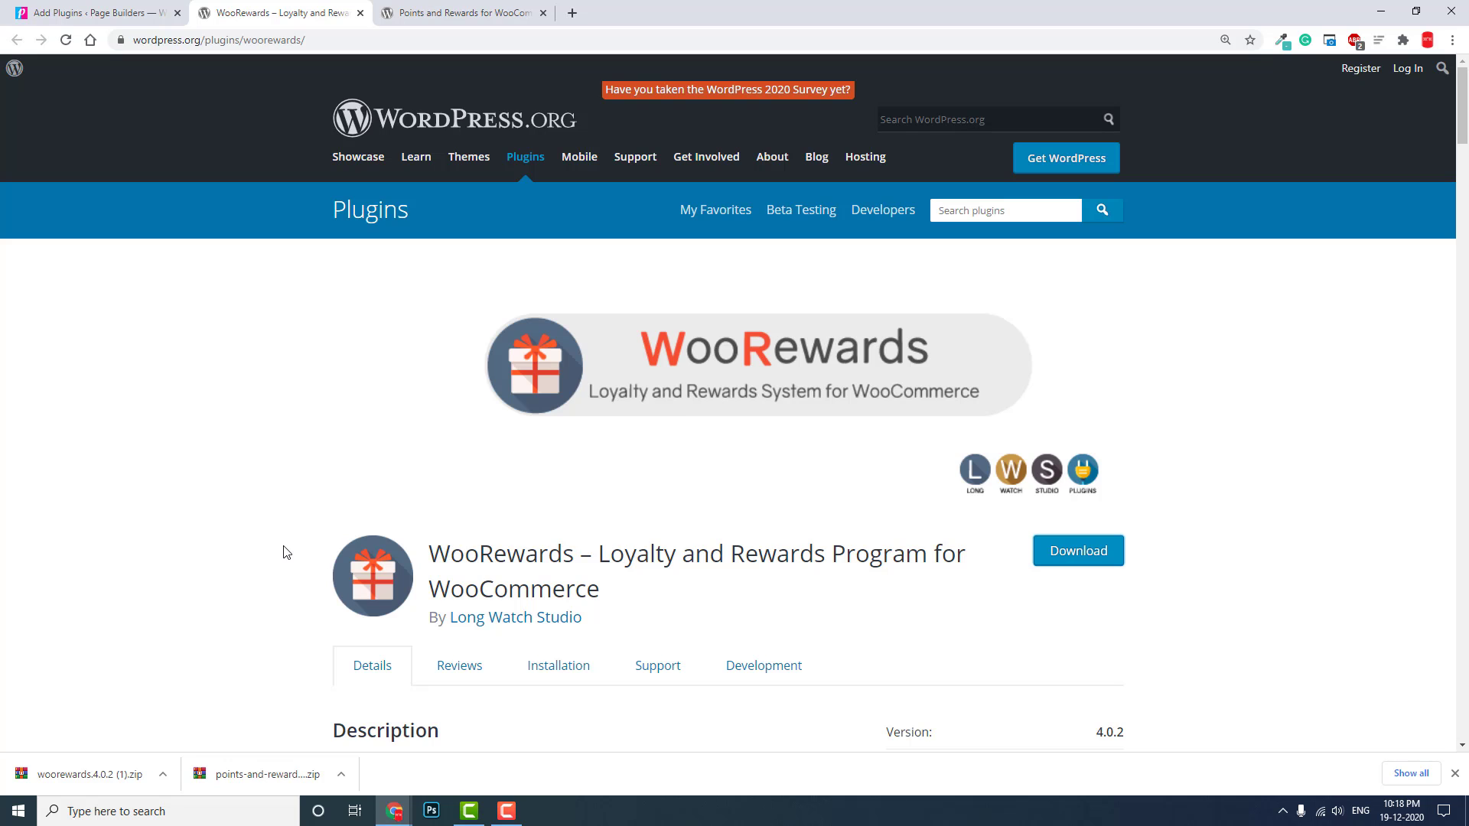
- Move between the Points and Rewards, admin and WooRewards tabs to read WooRewards' free-version features
click(459, 13)
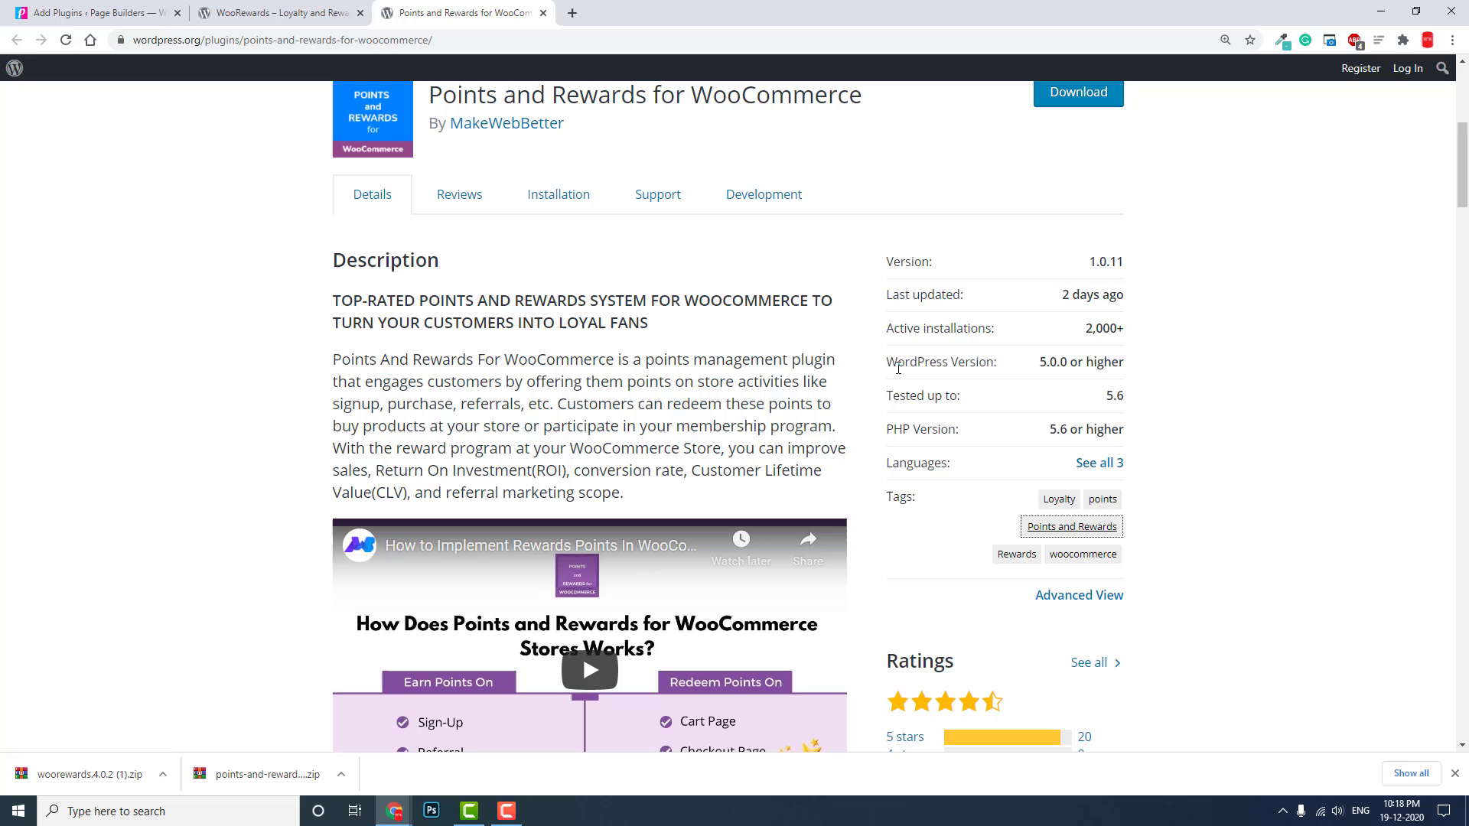
click(253, 12)
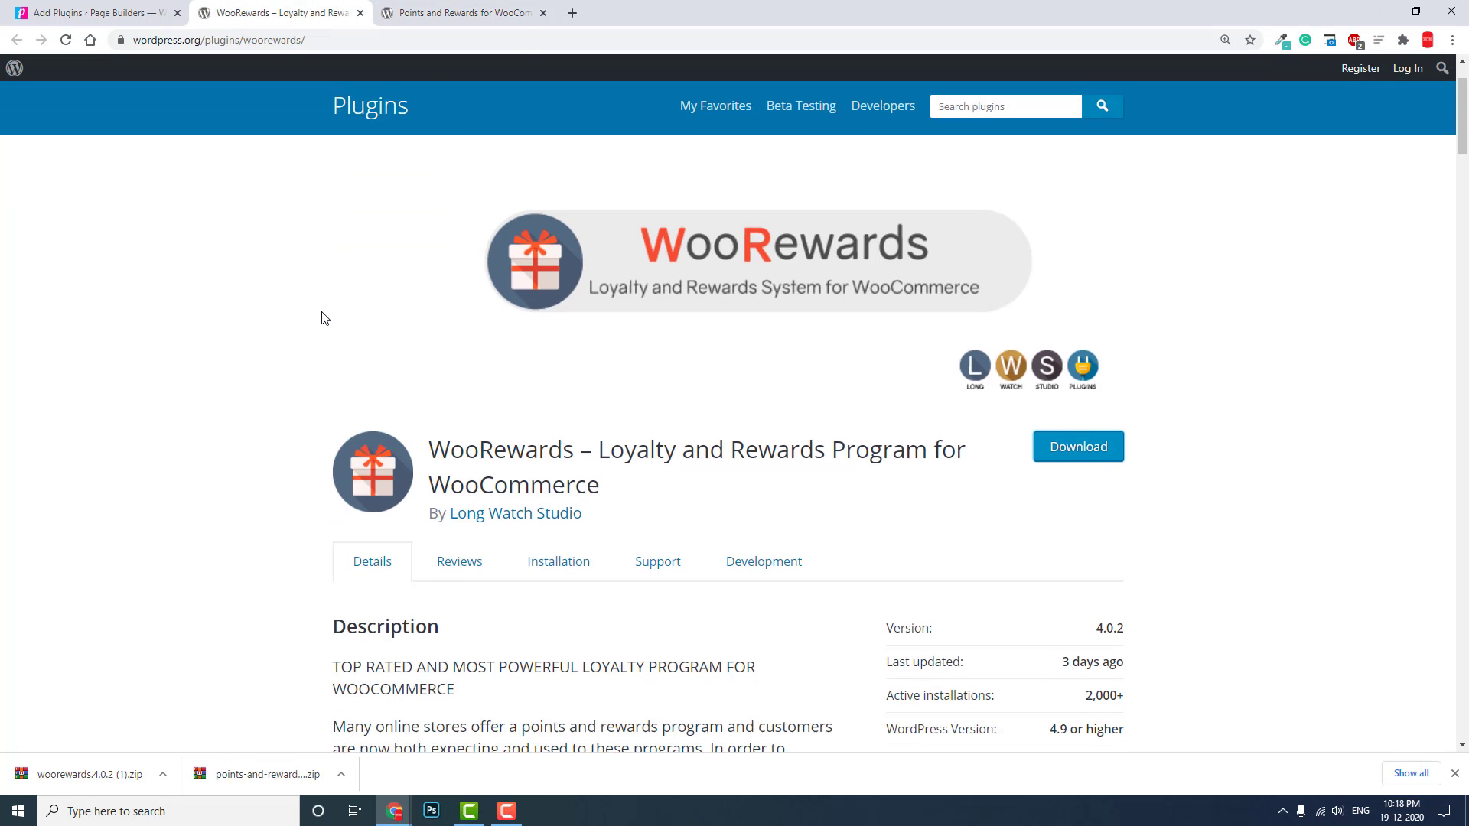
scroll(321, 318, down, 1)
click(80, 12)
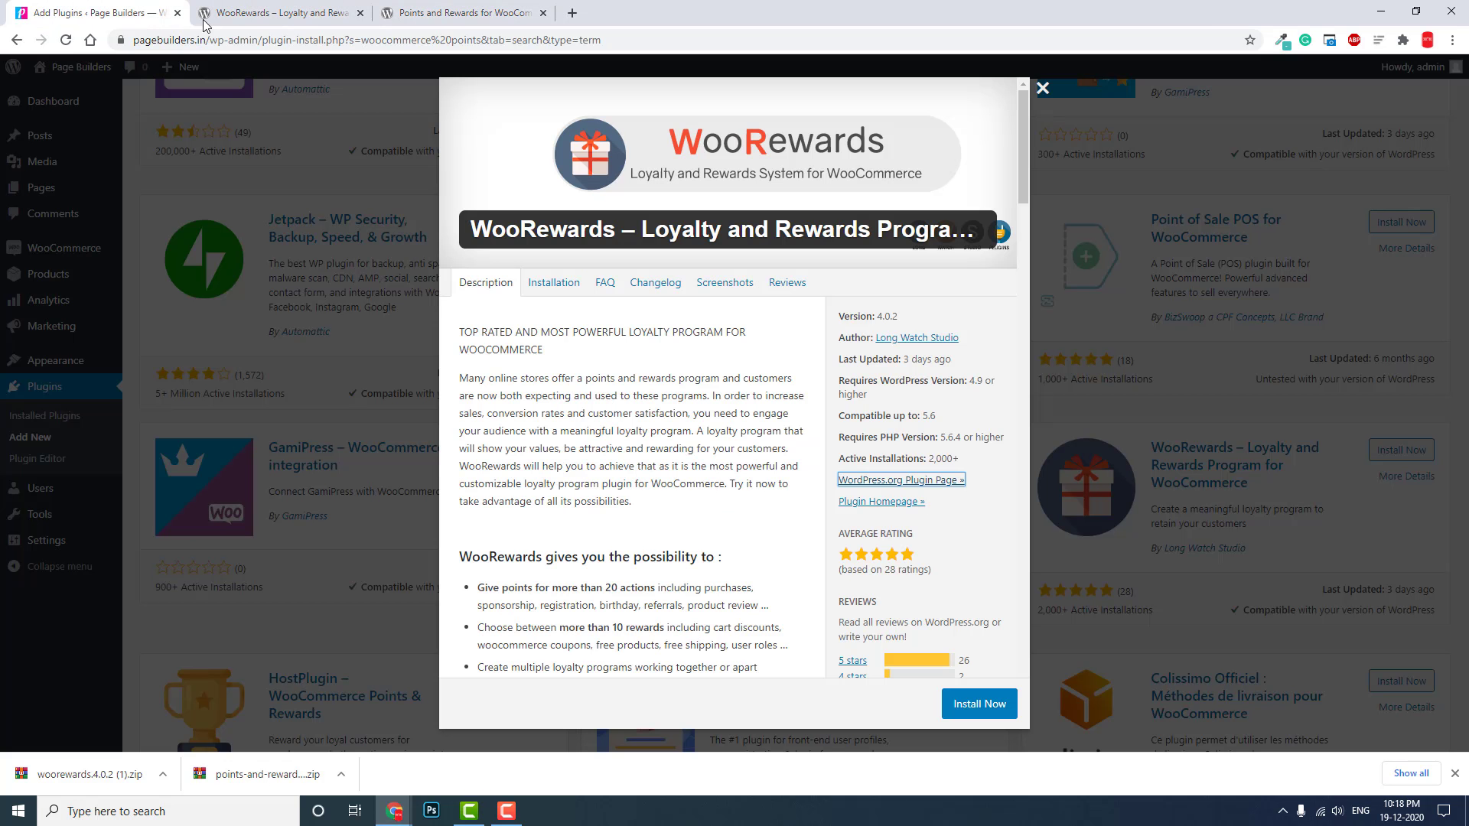
click(234, 9)
scroll(525, 341, down, 4)
scroll(525, 338, down, 3)
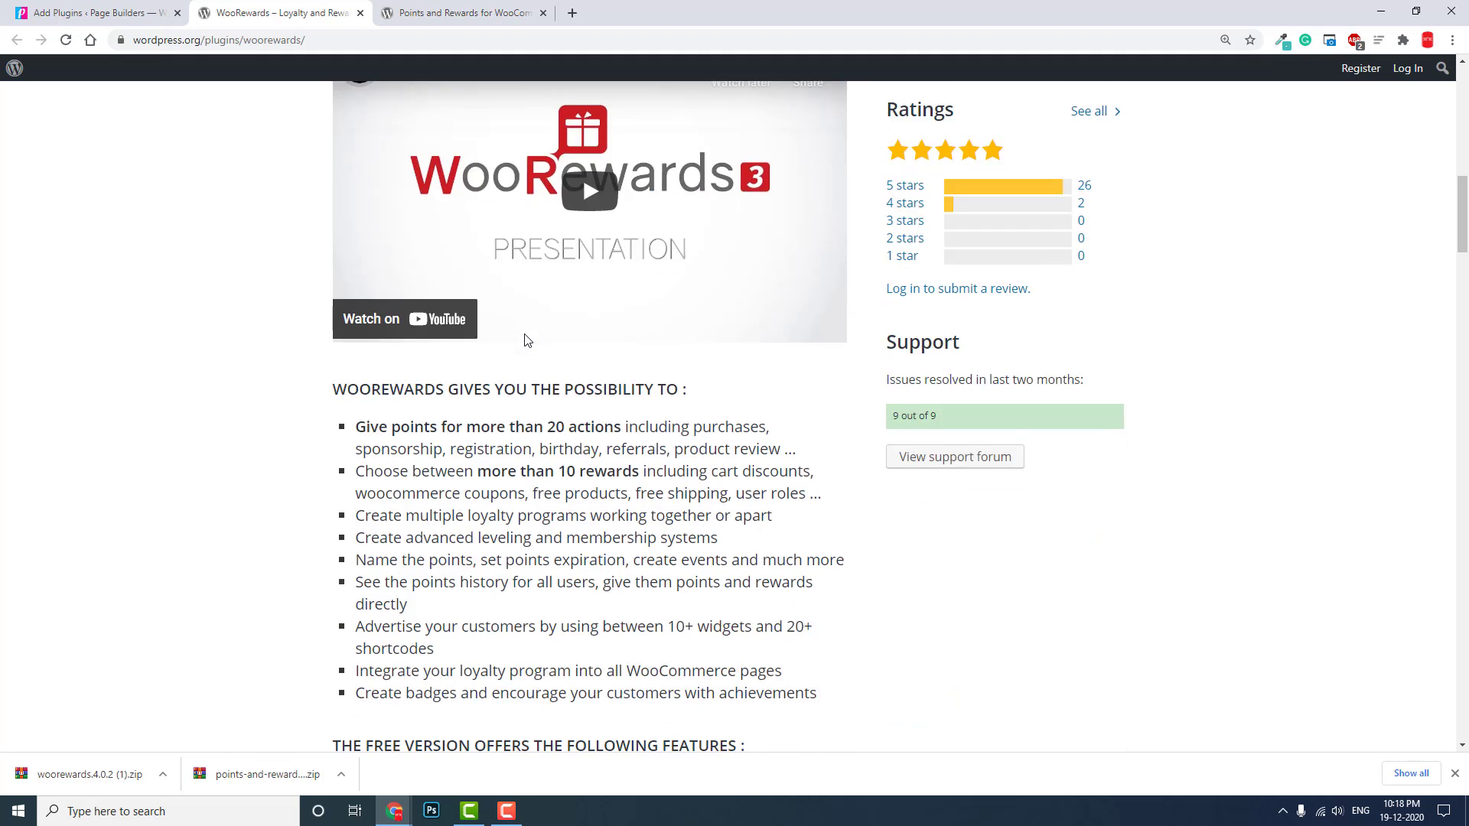
scroll(524, 338, down, 2)
scroll(525, 337, down, 3)
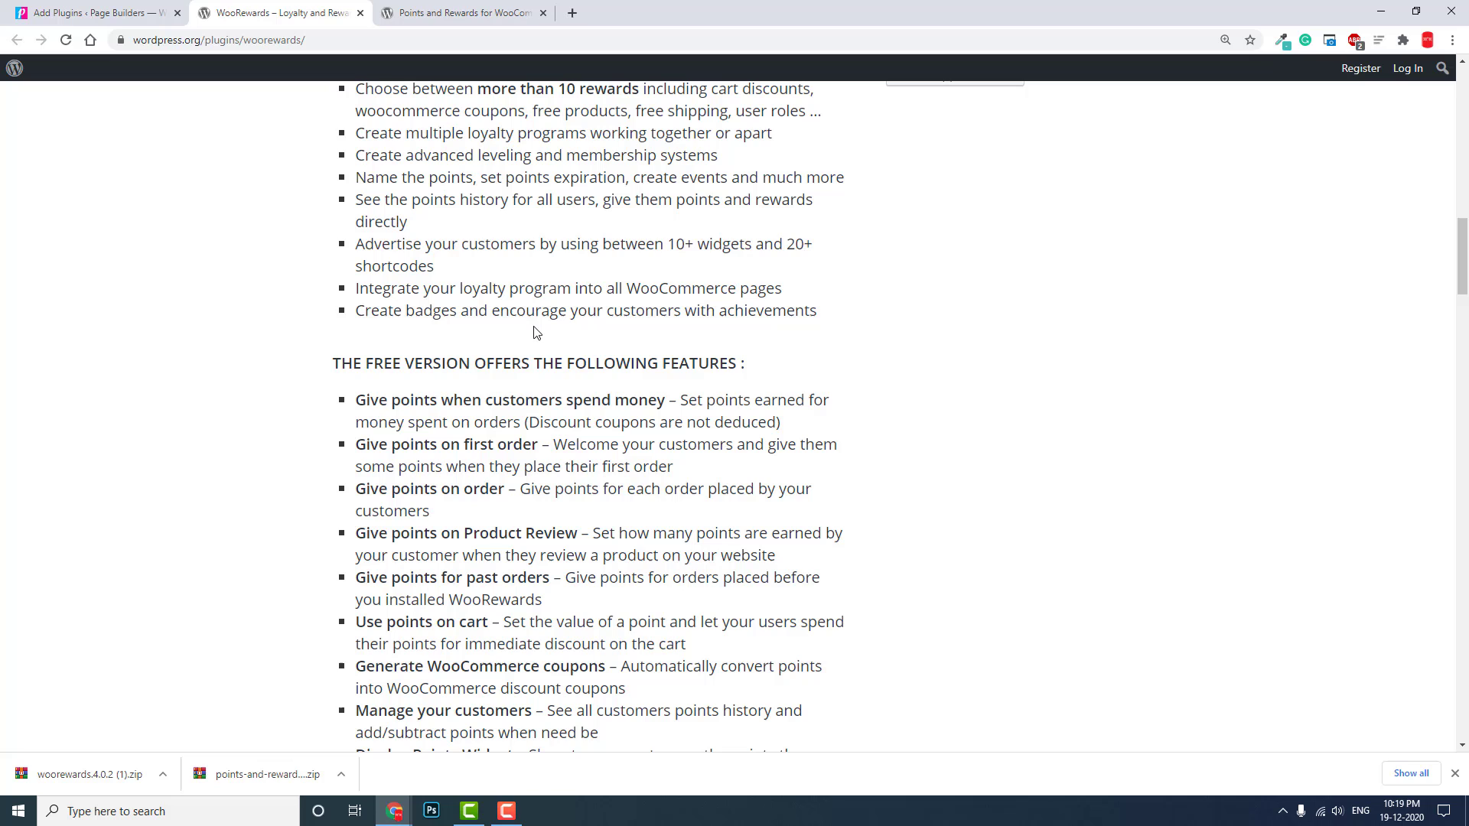
scroll(548, 337, down, 1)
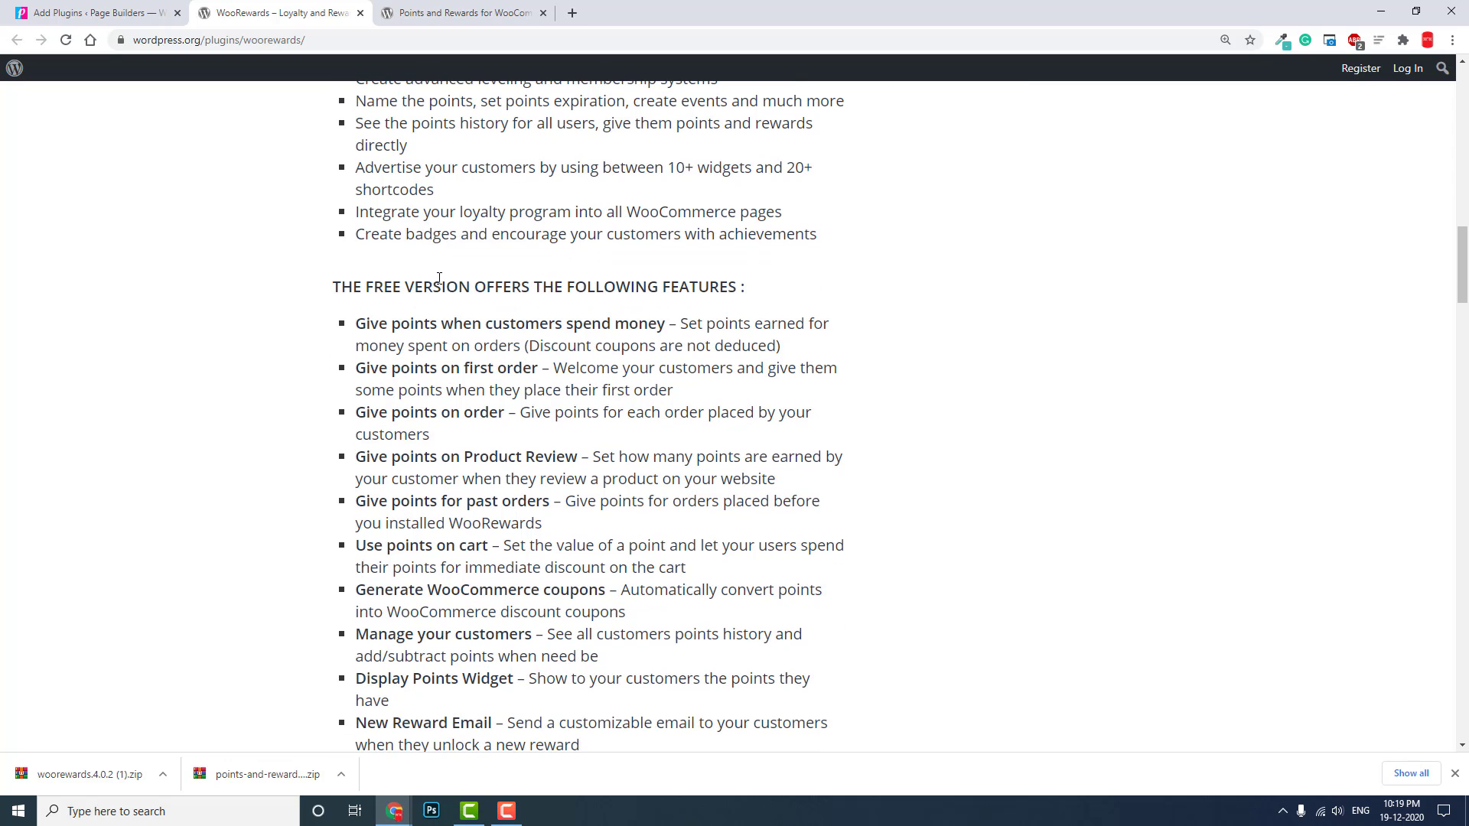
scroll(439, 278, up, 1)
scroll(439, 278, up, 2)
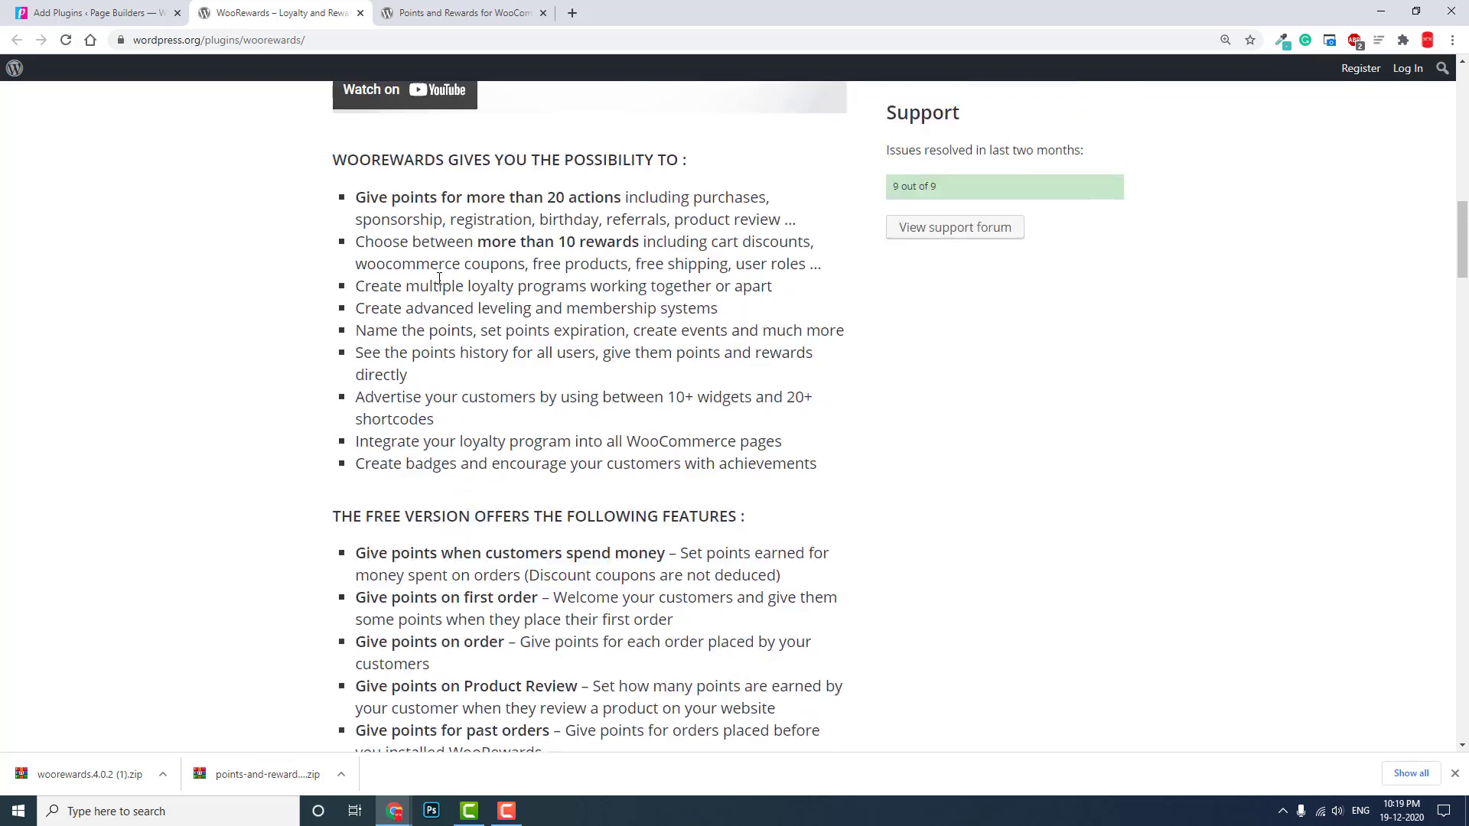
scroll(438, 278, up, 1)
scroll(438, 278, up, 3)
scroll(439, 278, down, 5)
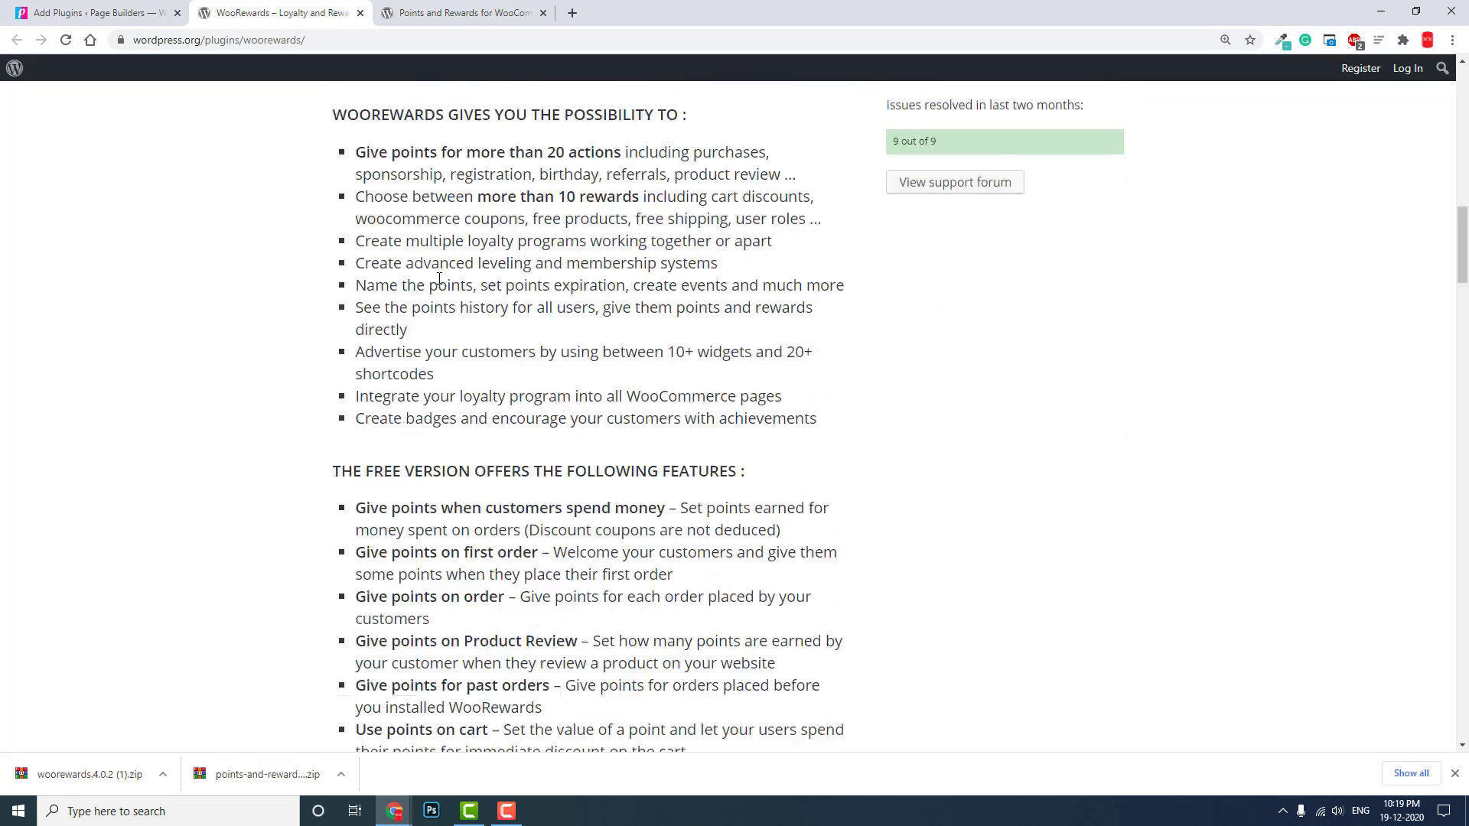
scroll(439, 278, down, 4)
scroll(439, 284, down, 3)
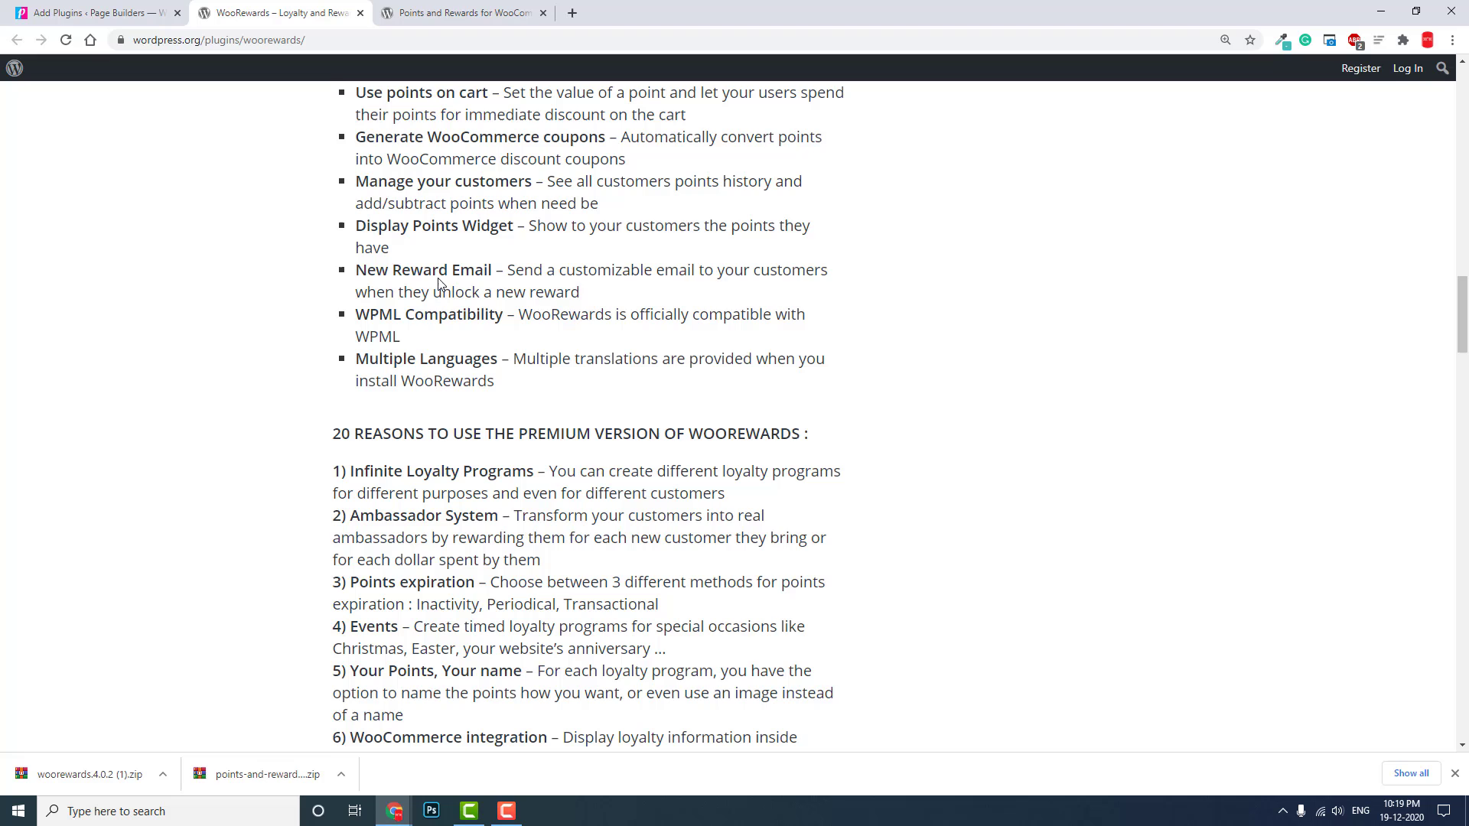
scroll(438, 280, down, 1)
scroll(439, 277, down, 3)
scroll(439, 278, up, 1)
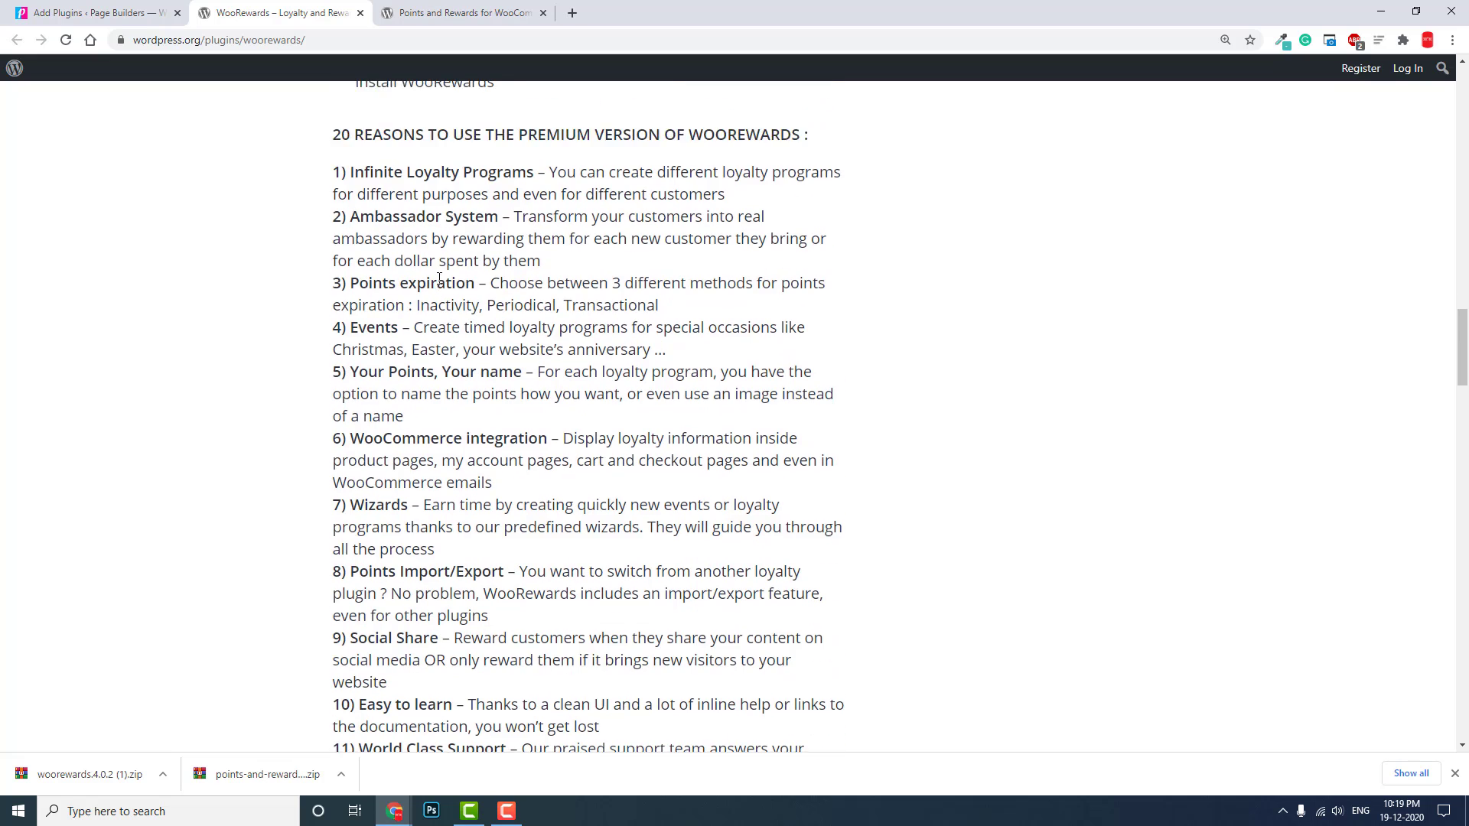
scroll(439, 277, up, 5)
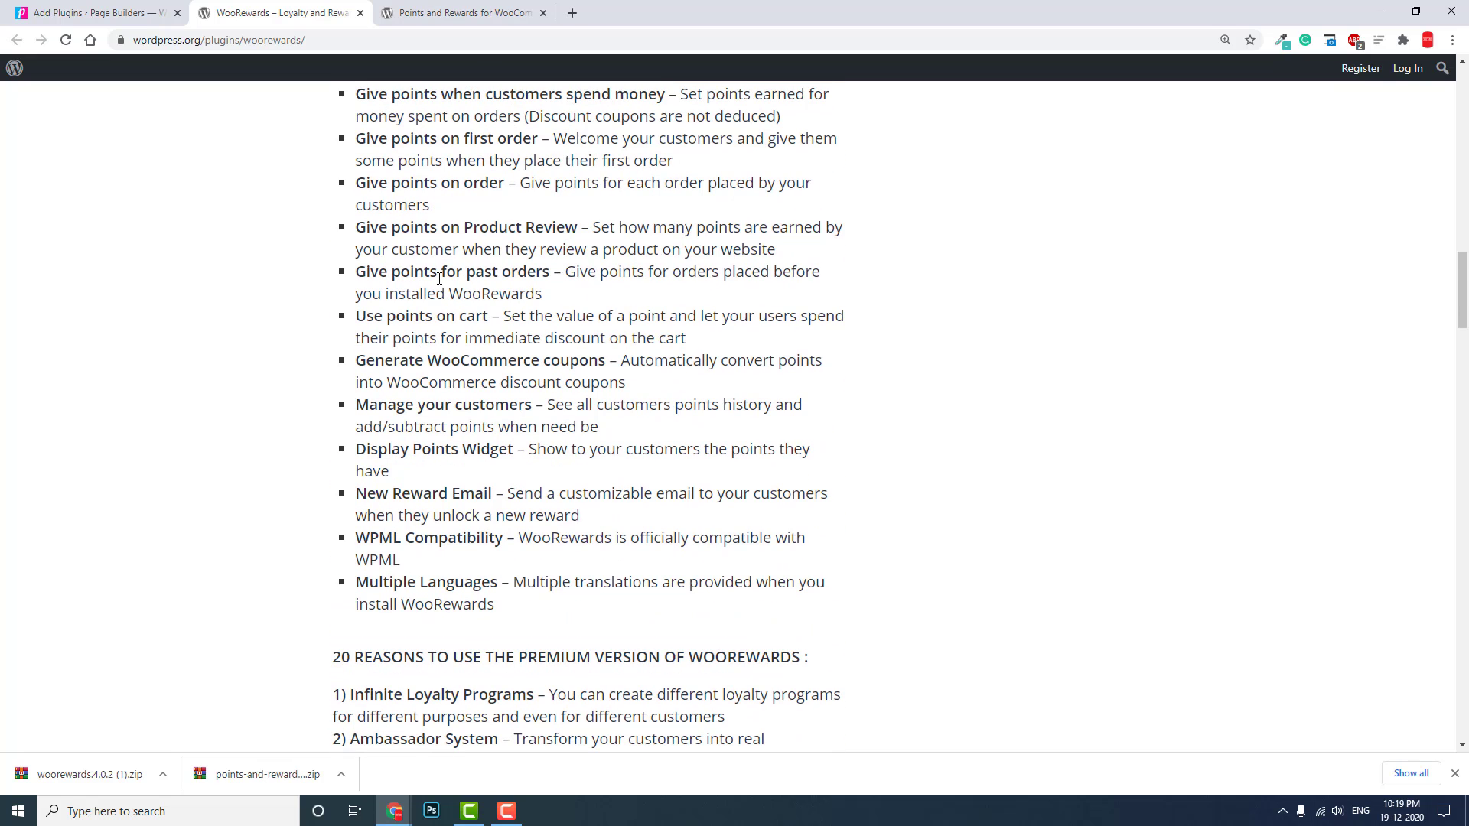
scroll(438, 279, up, 1)
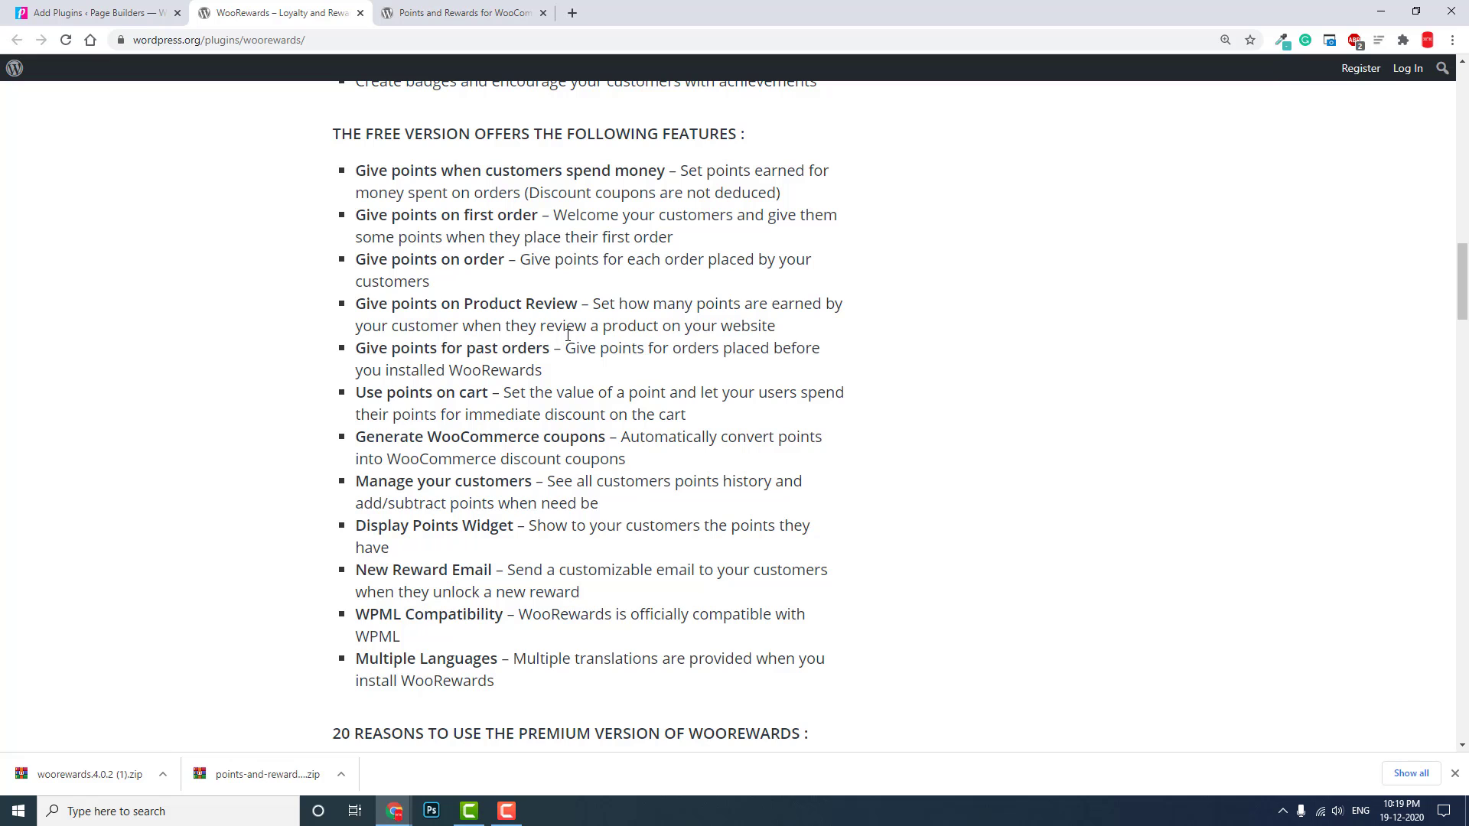
- Highlight and read the '1) Reward Points on Actions' list on the Points and Rewards page
key(ctrl+Tab)
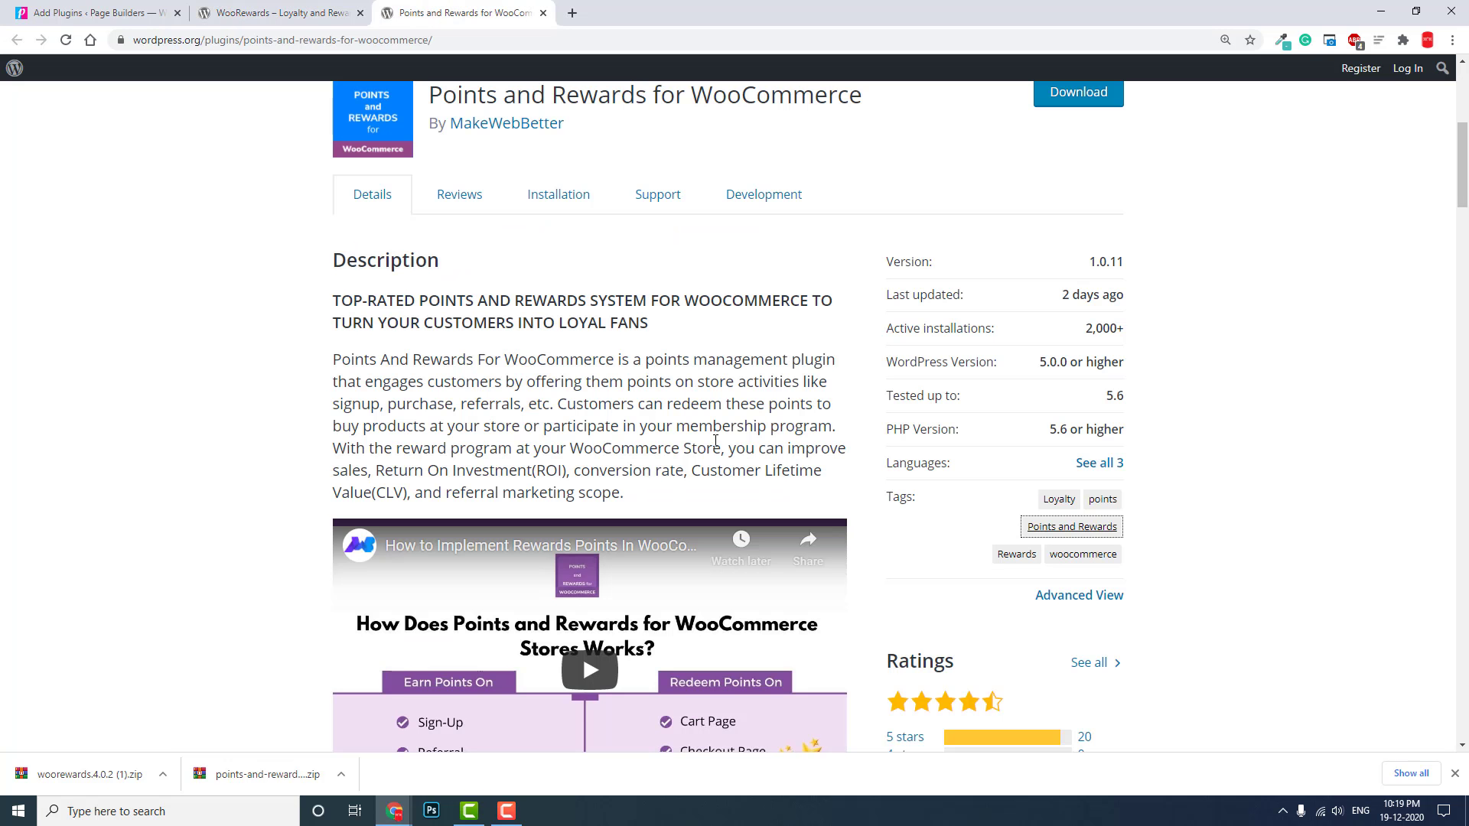
scroll(696, 397, down, 4)
scroll(697, 398, down, 2)
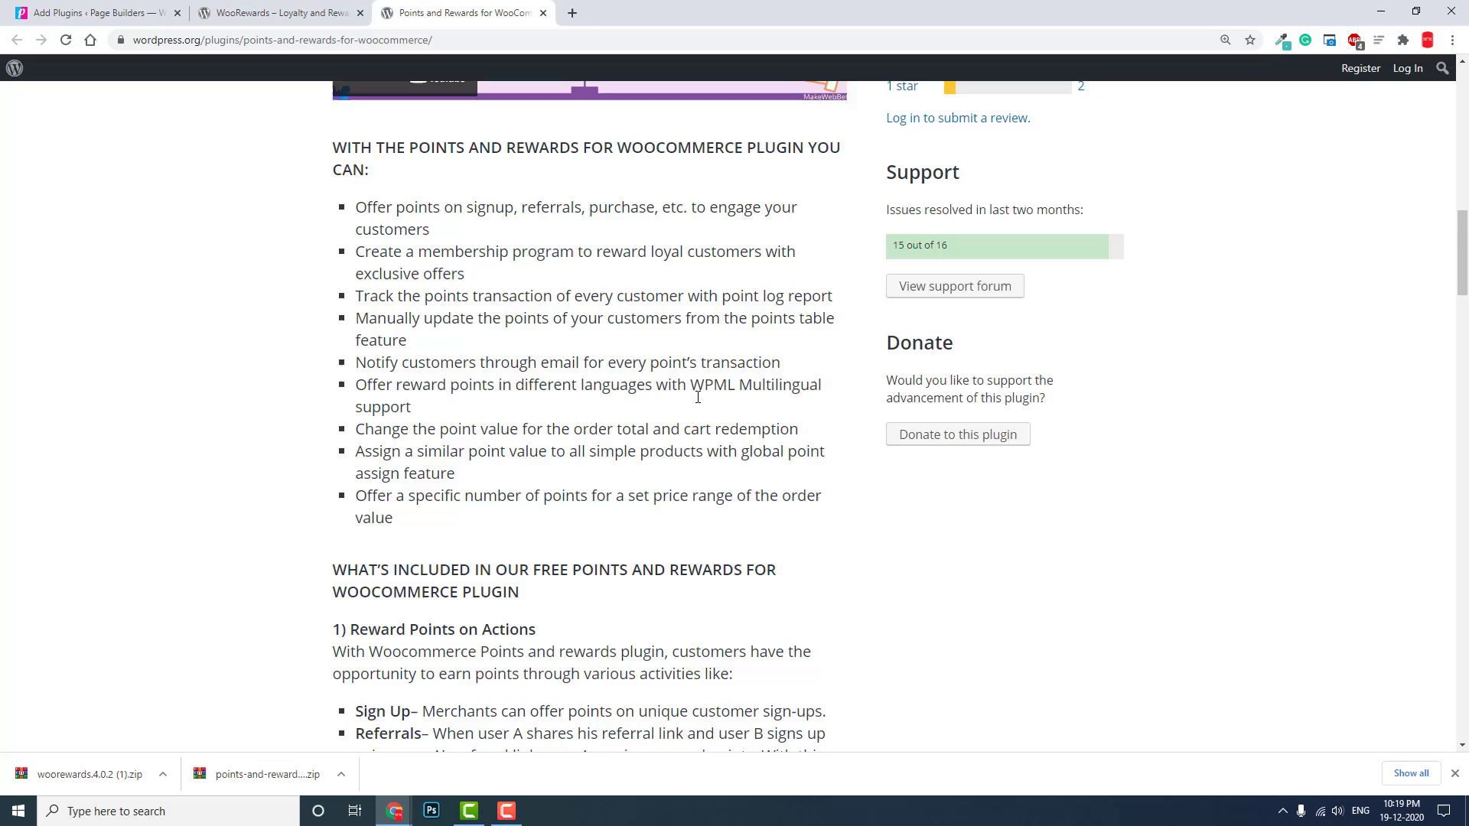
scroll(697, 396, down, 3)
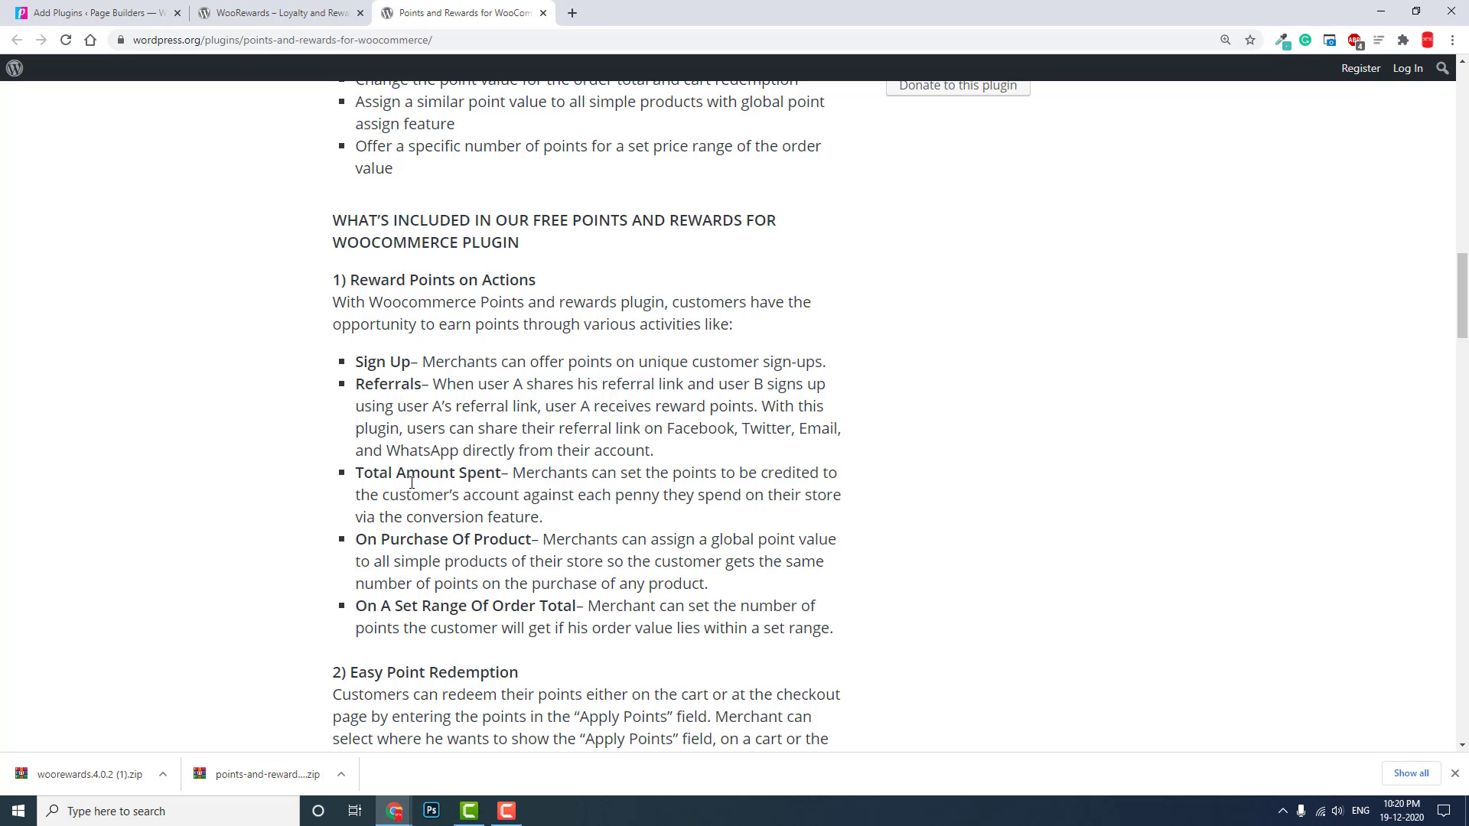
drag(375, 362, 413, 540)
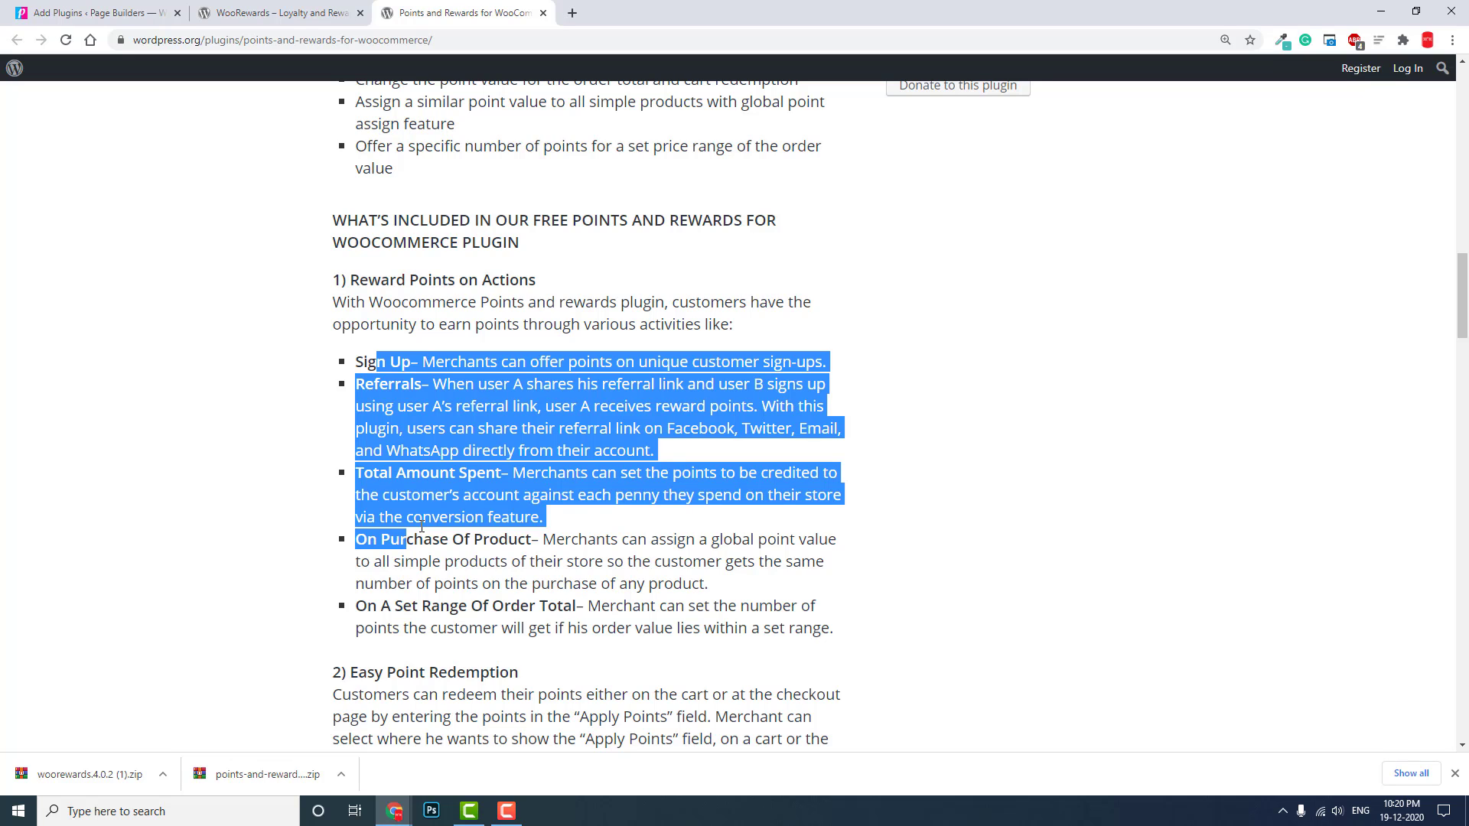
click(405, 486)
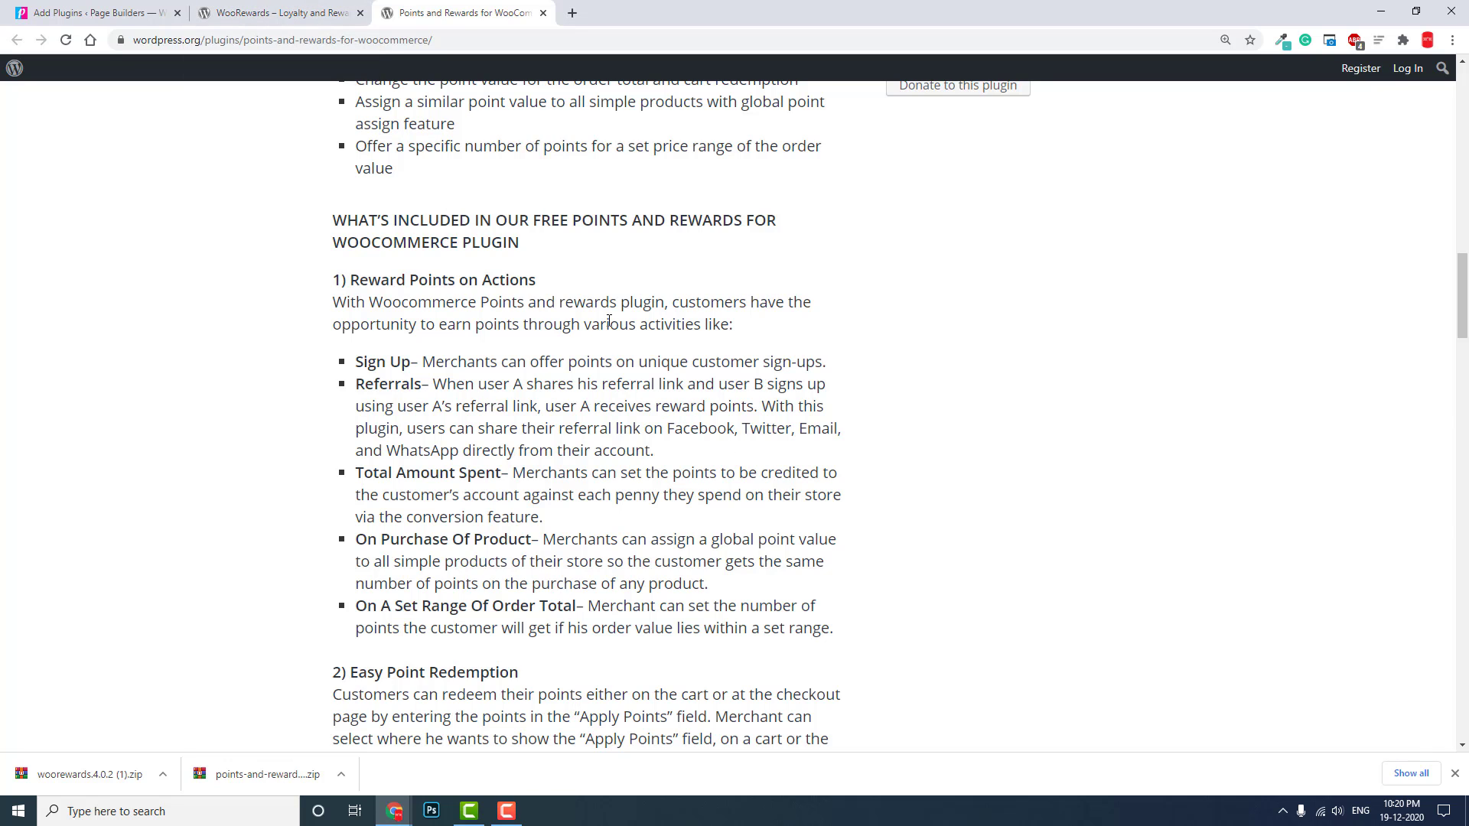
scroll(614, 317, down, 2)
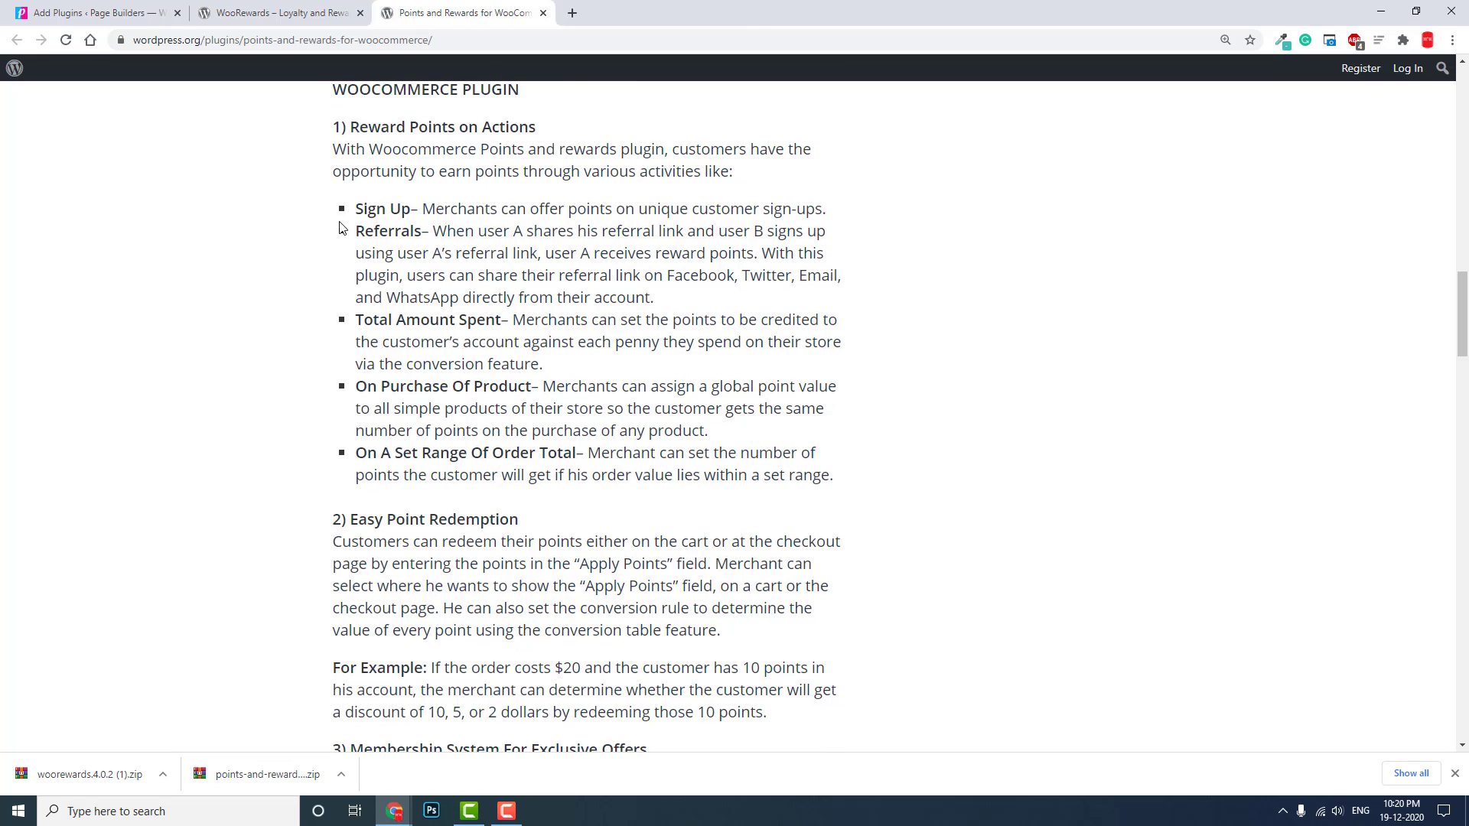
- Switch between the Add Plugins and WooRewards tabs, ending on WooRewards' 4.0.2 details in admin
click(142, 12)
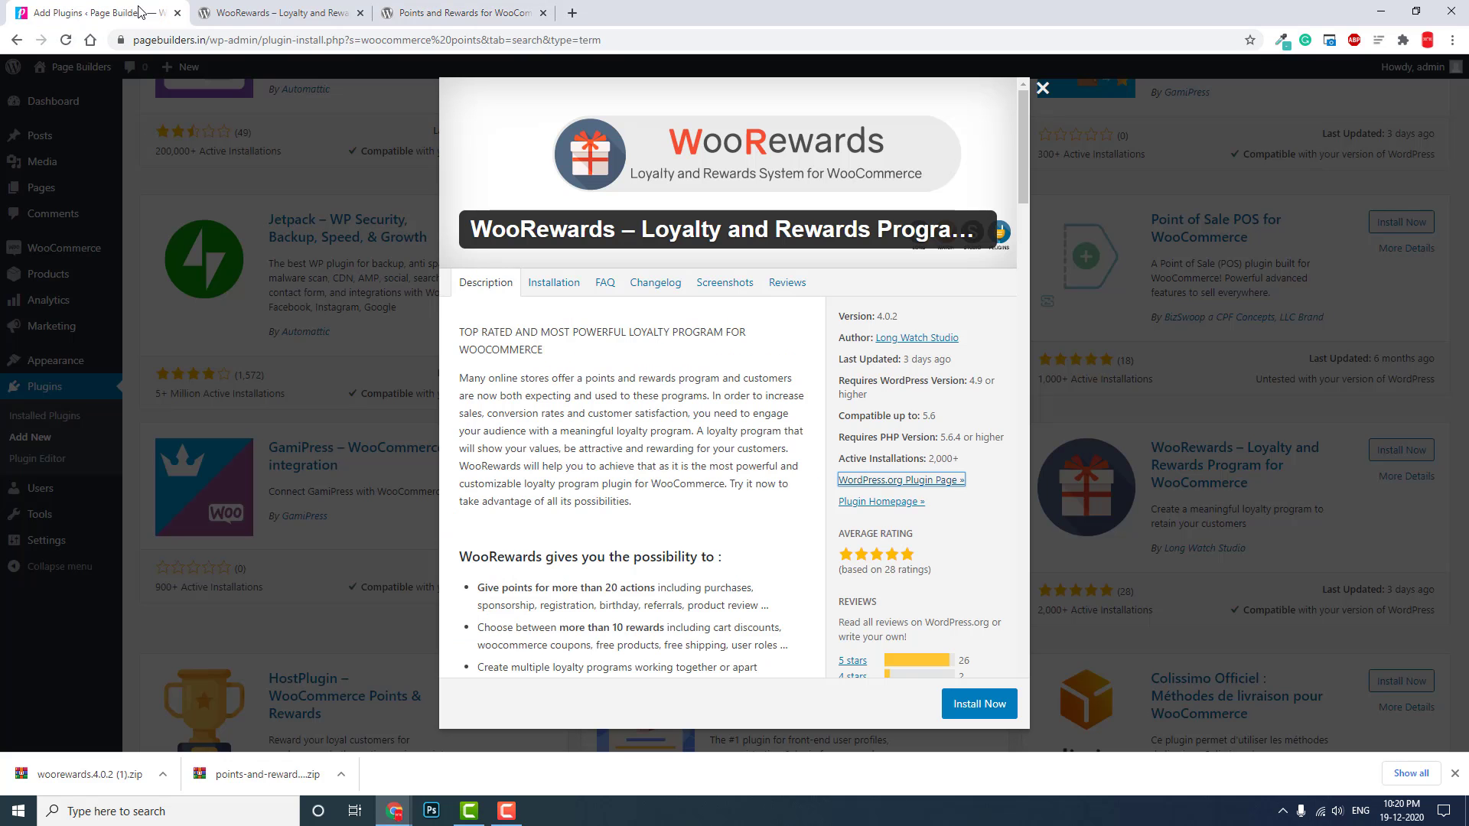
click(289, 9)
scroll(453, 238, up, 2)
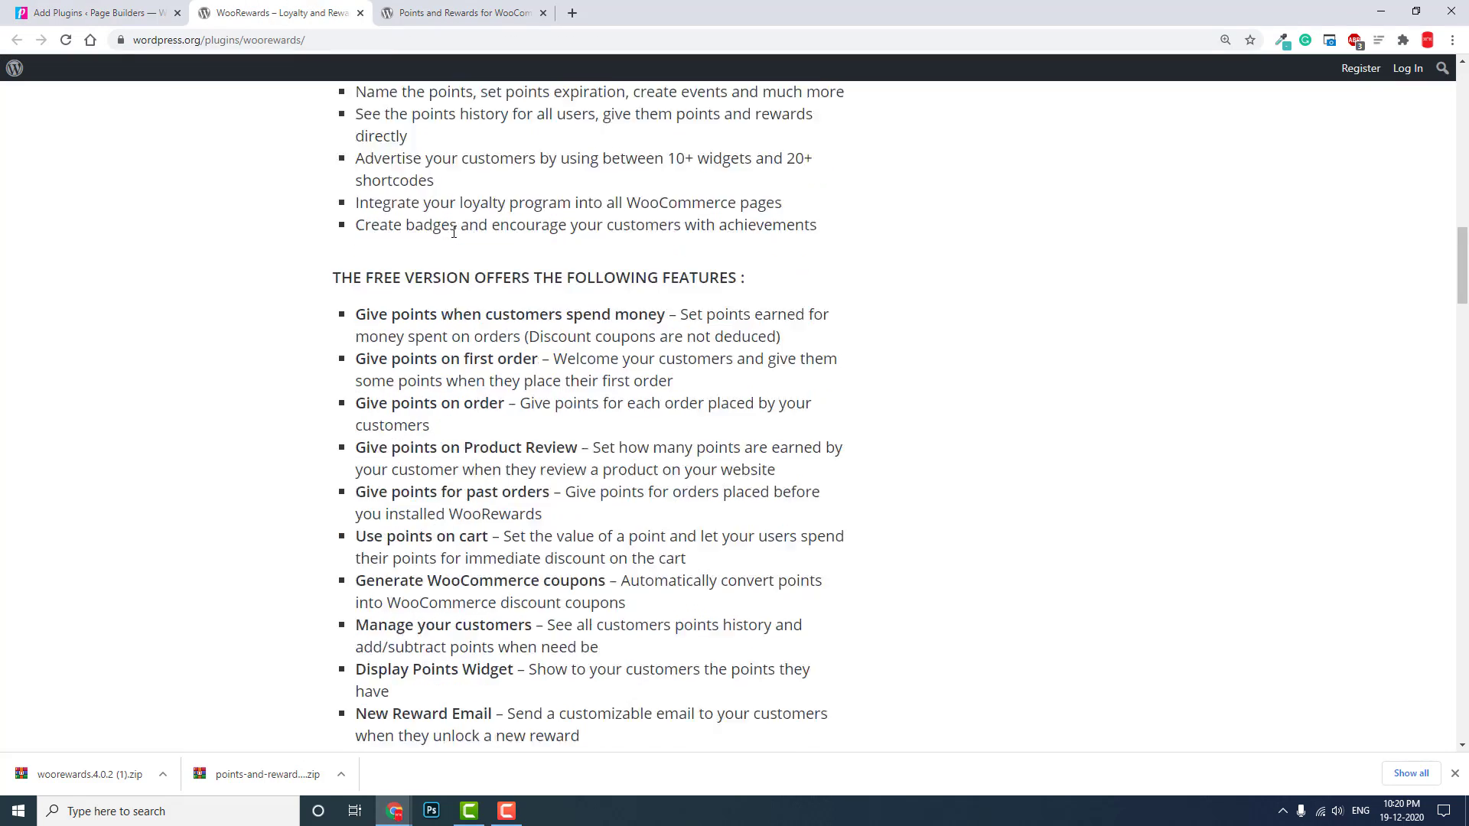
scroll(453, 238, up, 5)
scroll(454, 238, up, 3)
scroll(454, 237, up, 1)
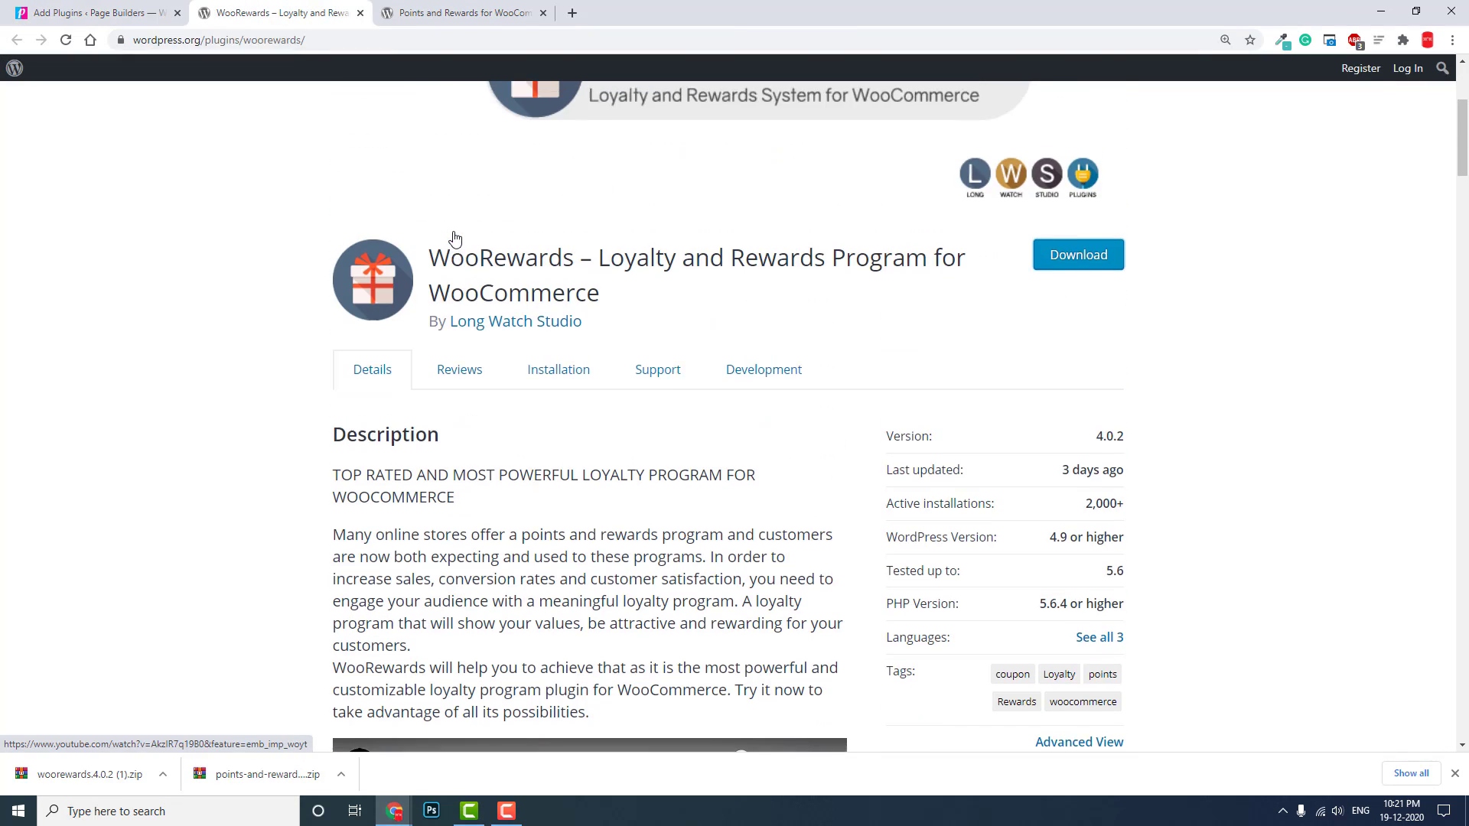
scroll(452, 236, up, 3)
click(150, 13)
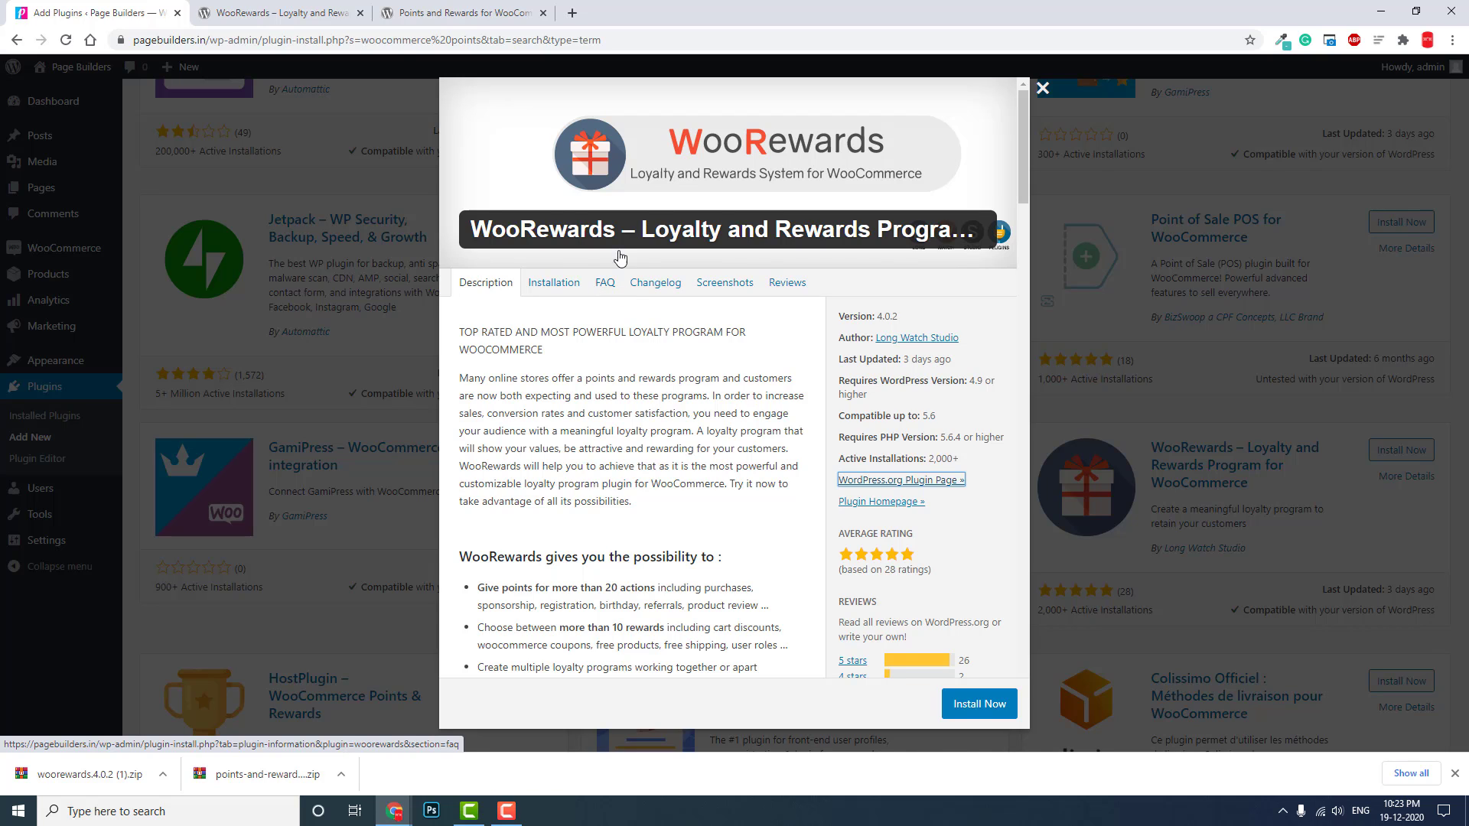
- Cycle through the open tabs, ending on the Points and Rewards 1.0.11 page description
click(483, 12)
scroll(583, 285, up, 5)
scroll(582, 285, up, 5)
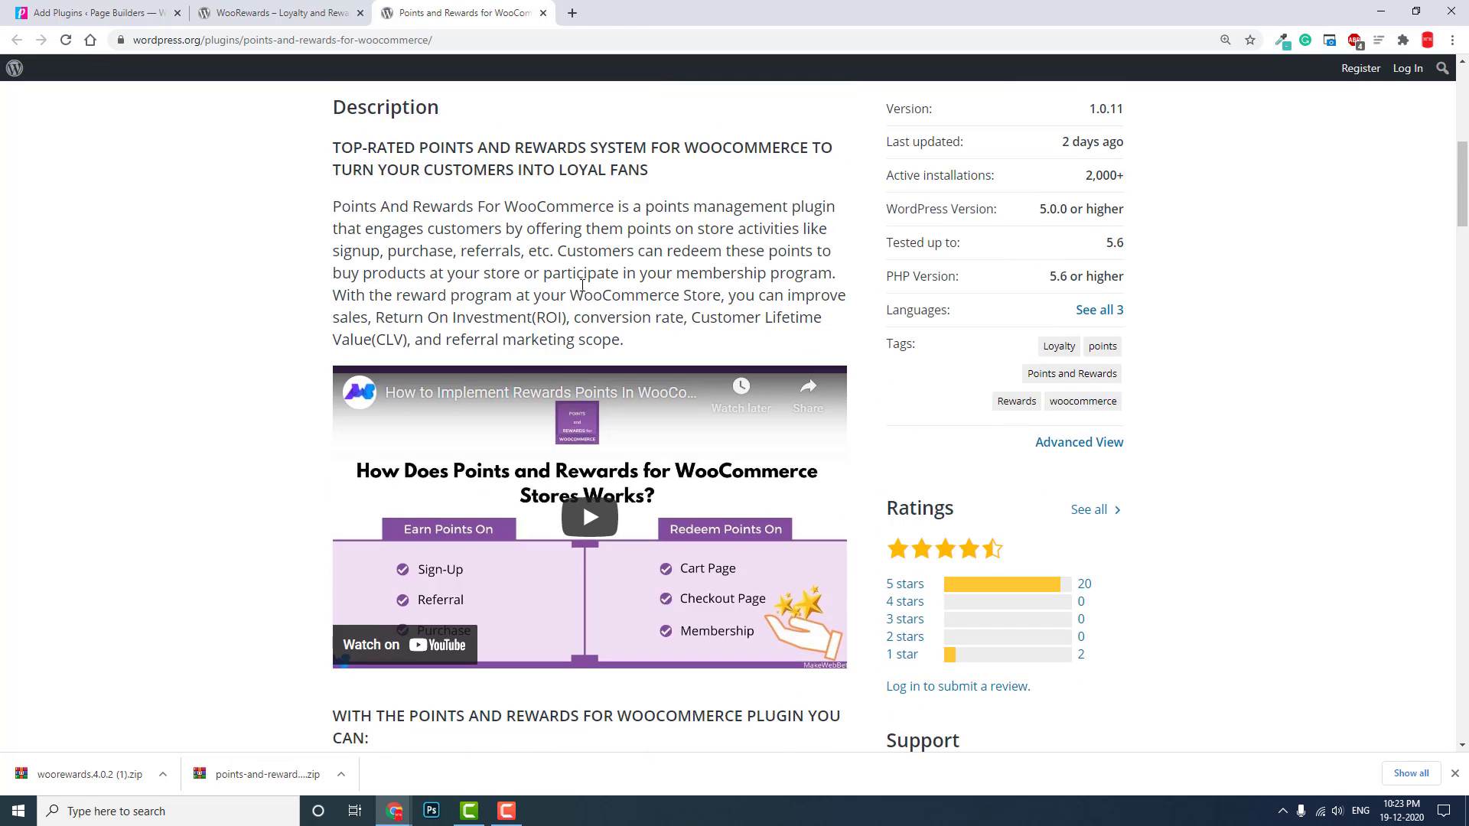
scroll(582, 286, up, 5)
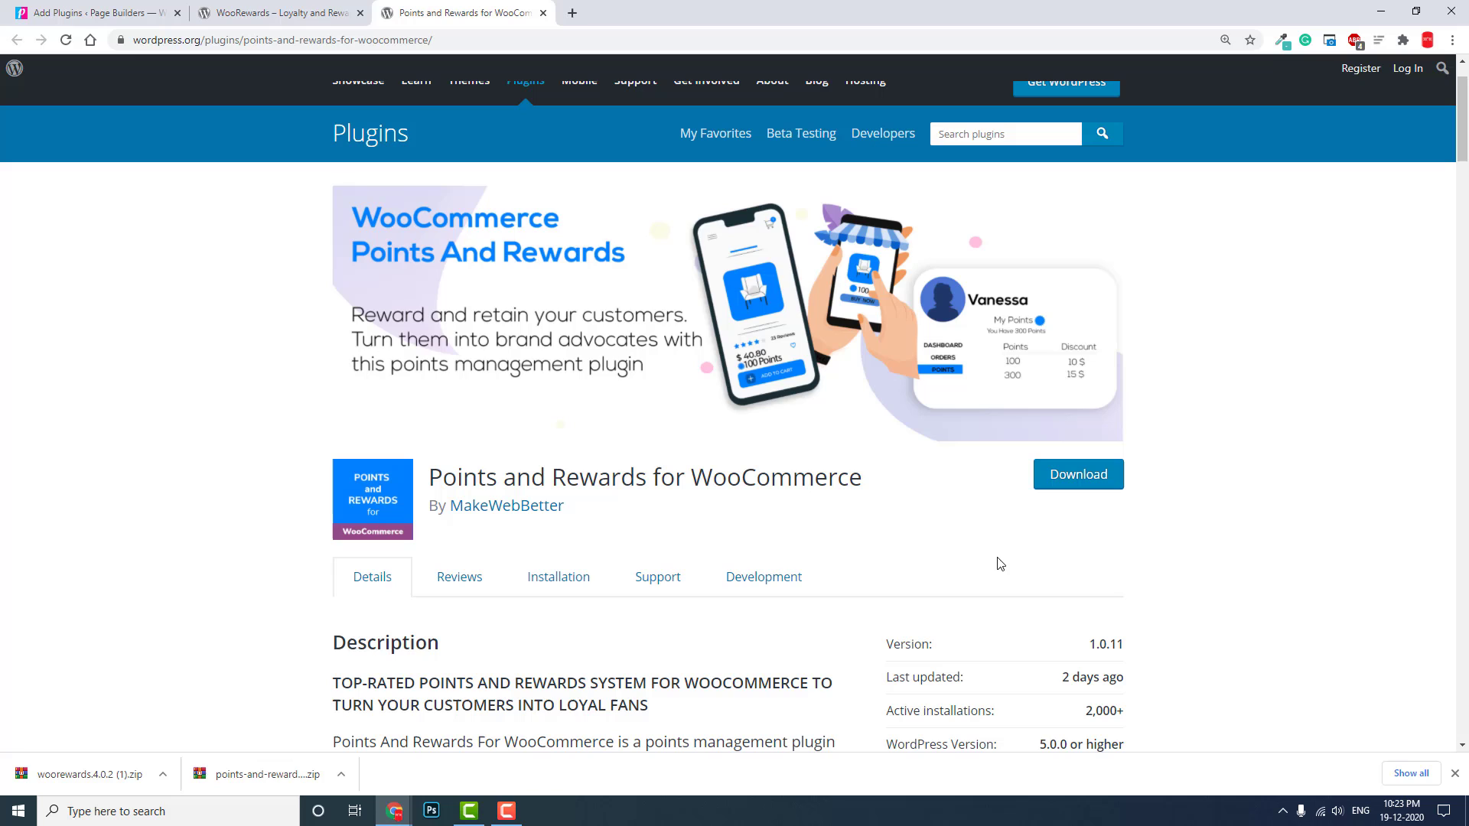
click(306, 13)
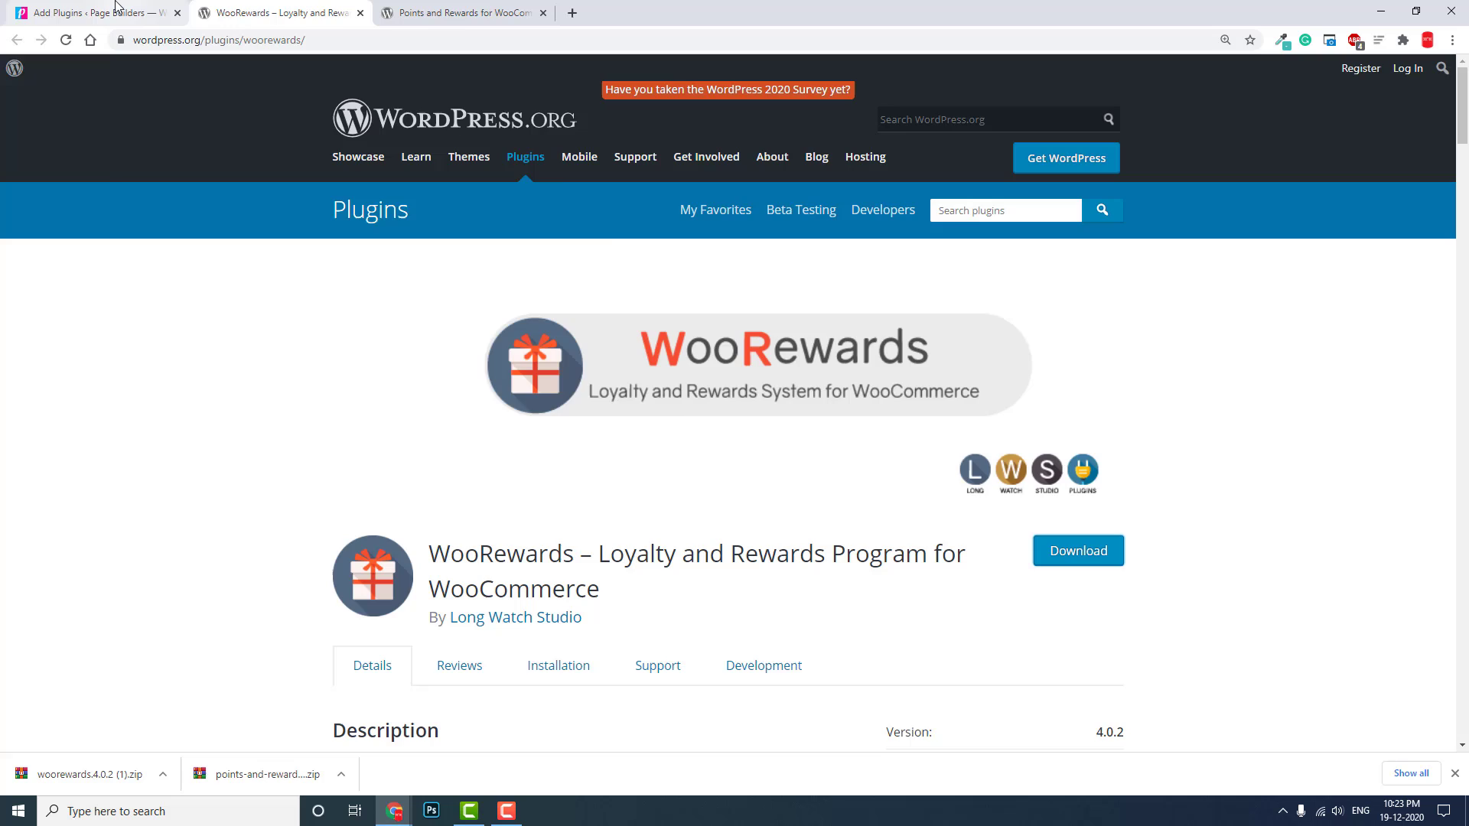
click(143, 14)
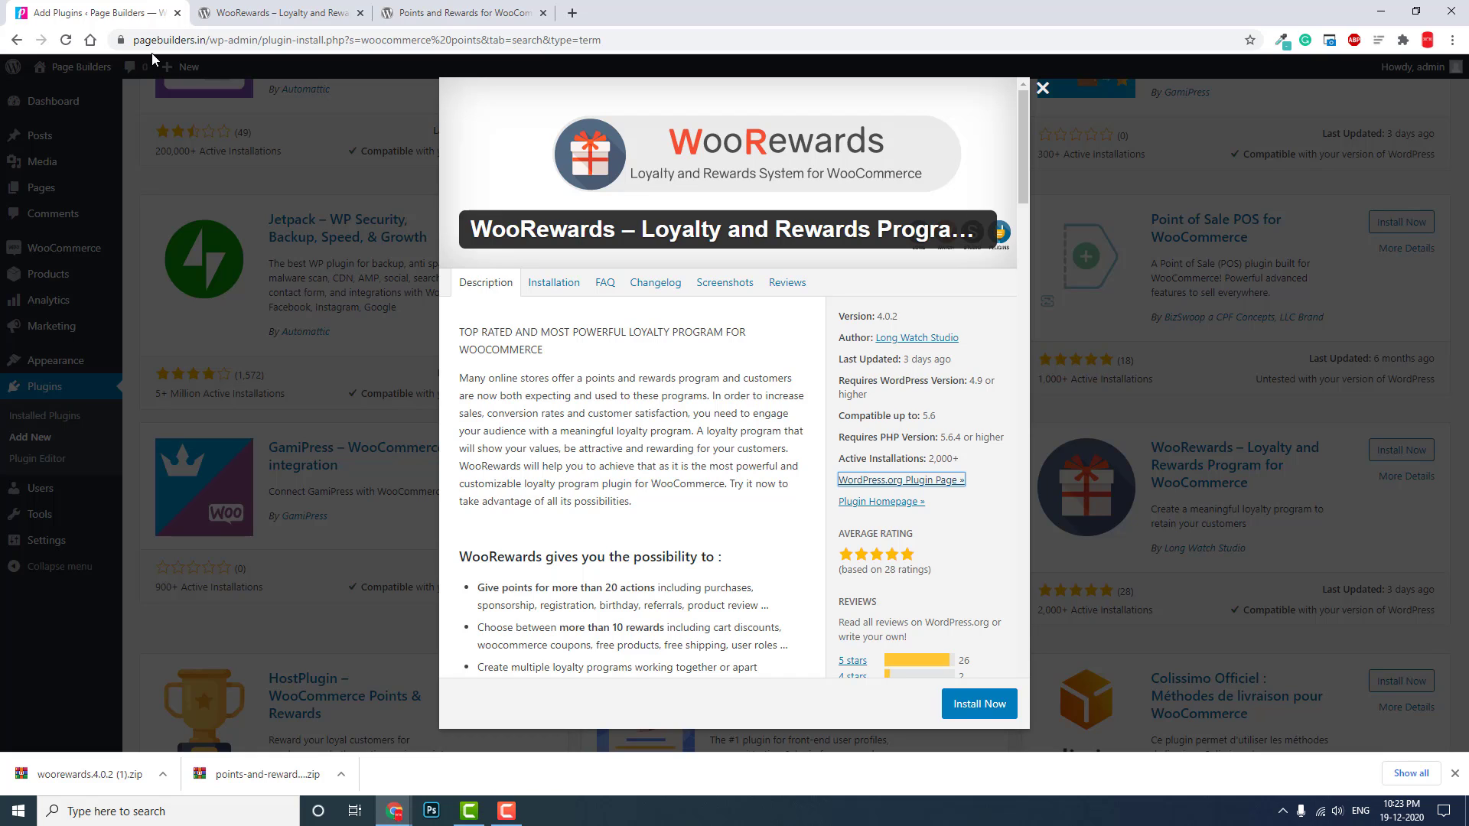
click(413, 13)
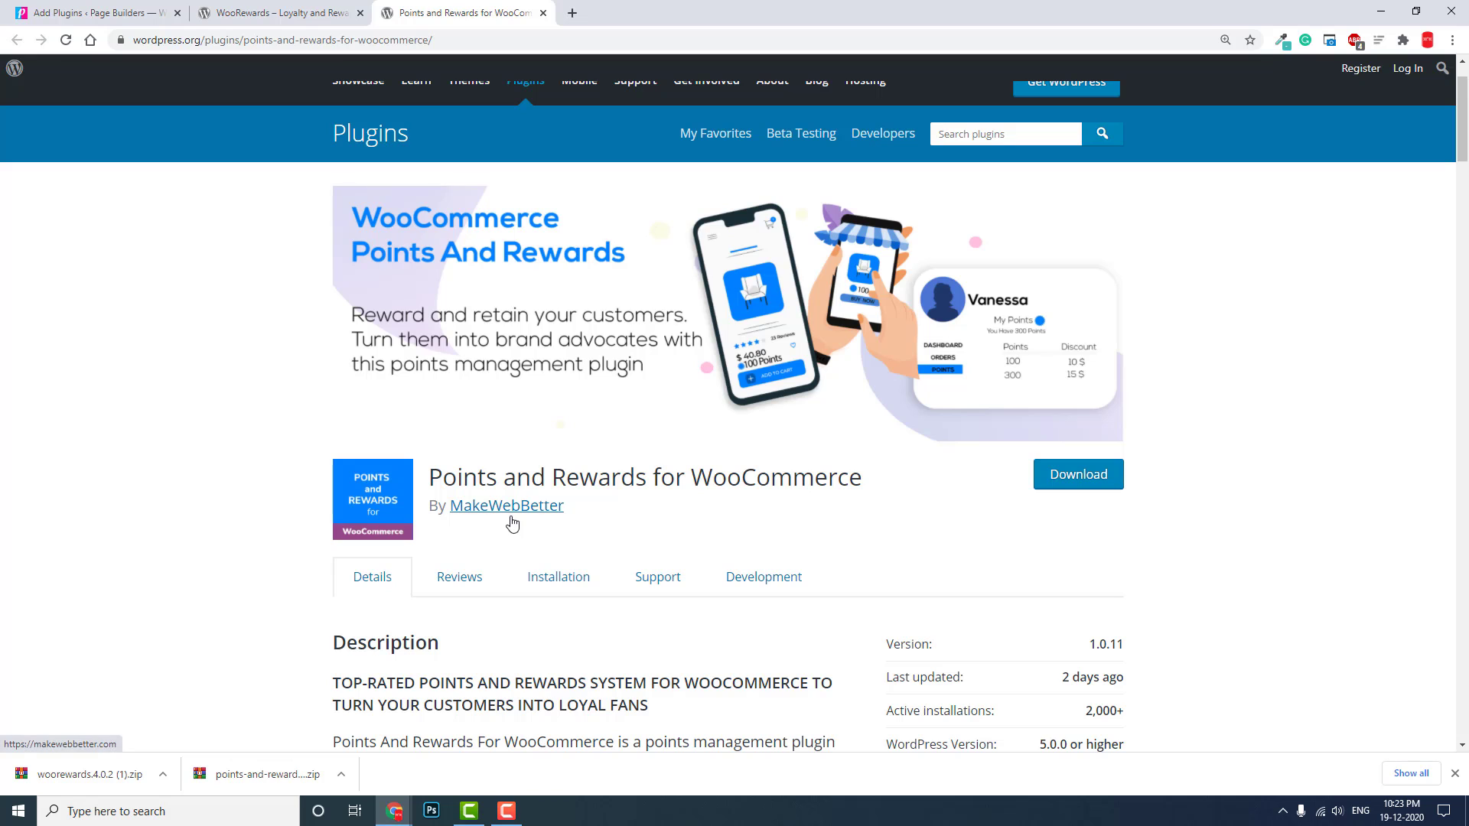
scroll(655, 520, down, 3)
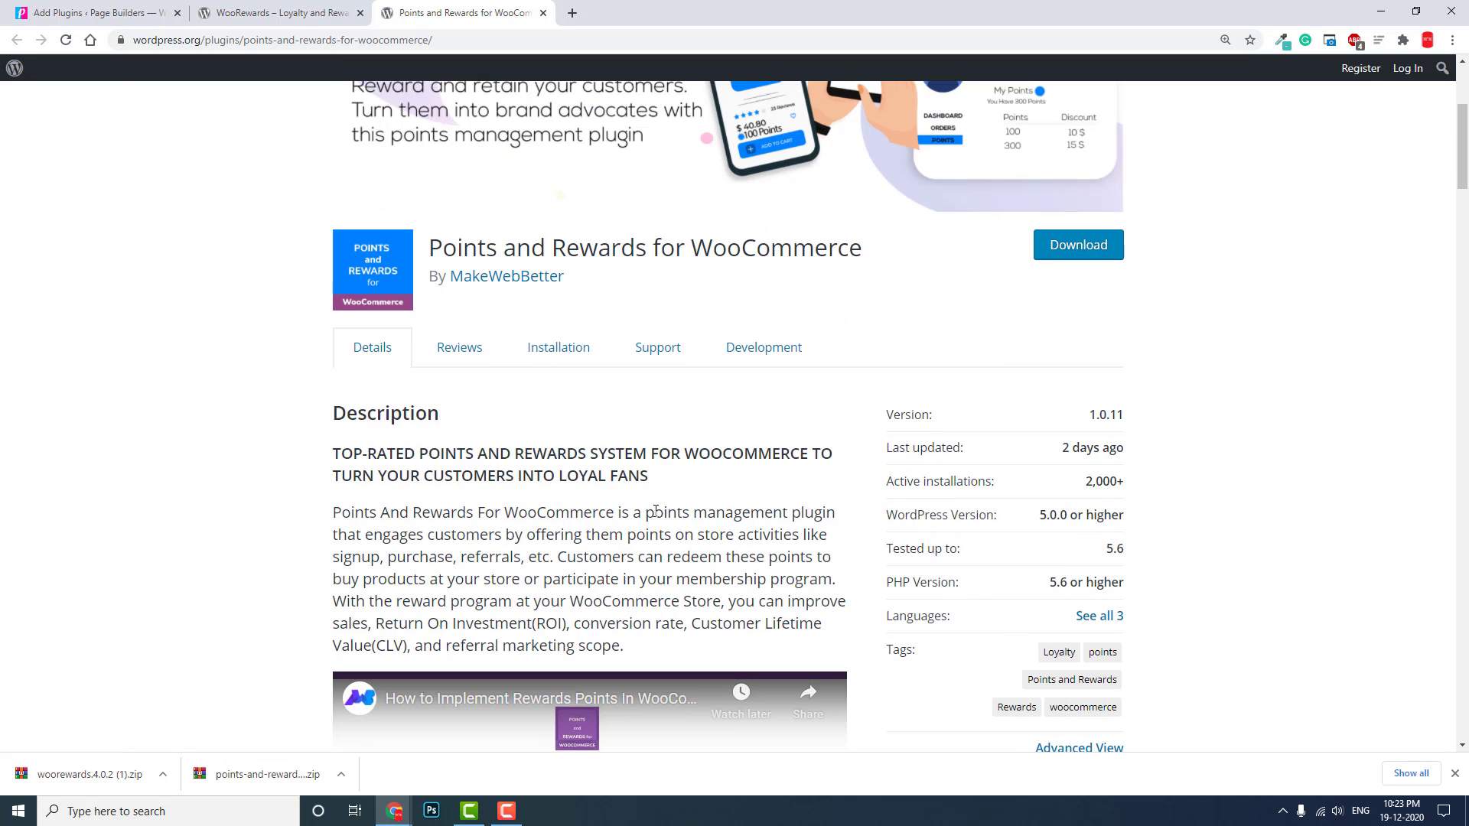